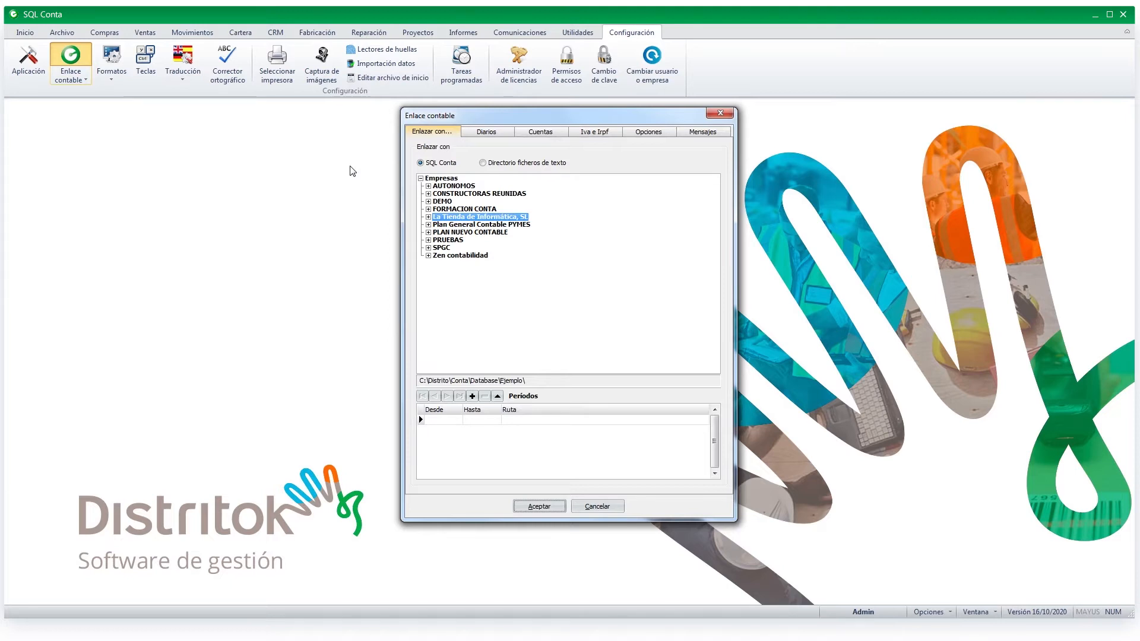
- Review the accounting link's Cuentas, Iva e Irpf, Opciones and Mensajes settings, then close the dialog without saving
left_click(562, 132)
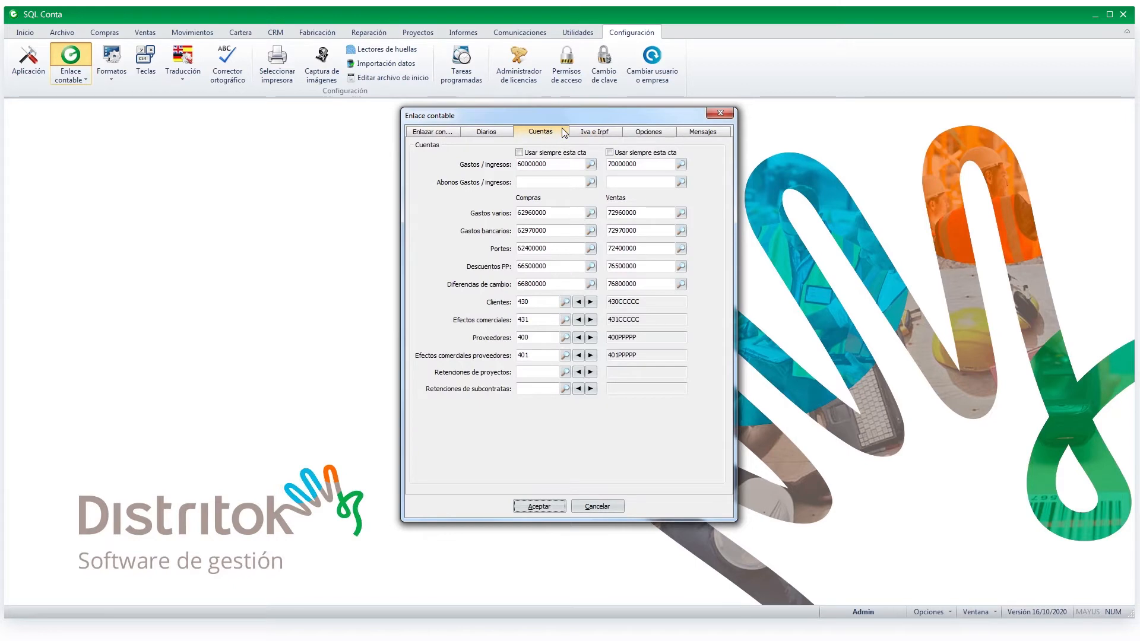
left_click(594, 132)
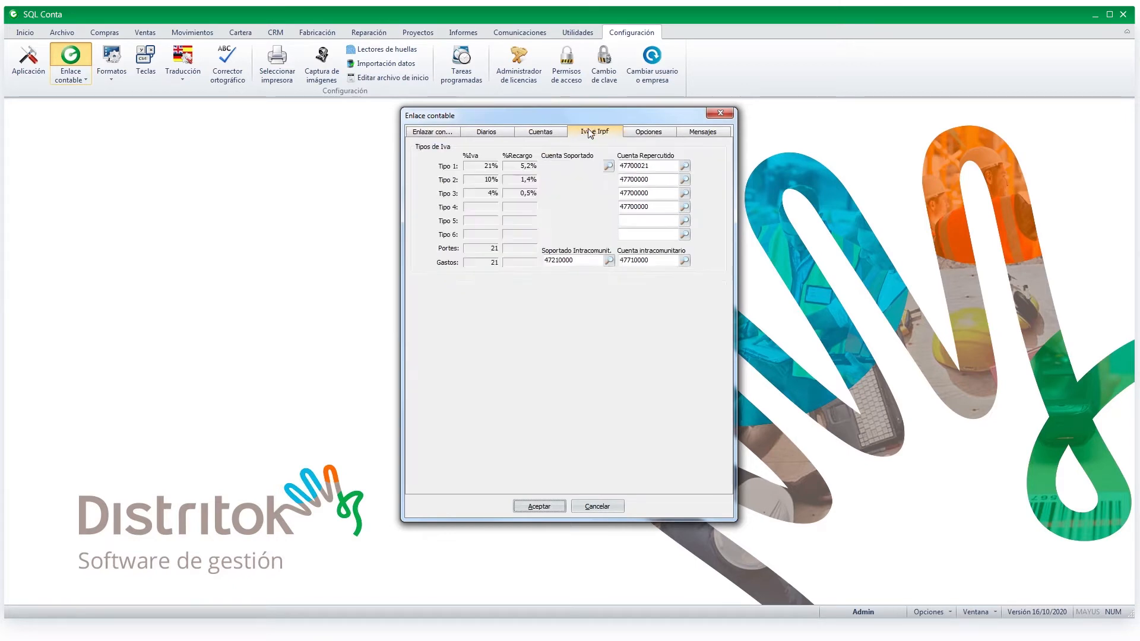
left_click(643, 134)
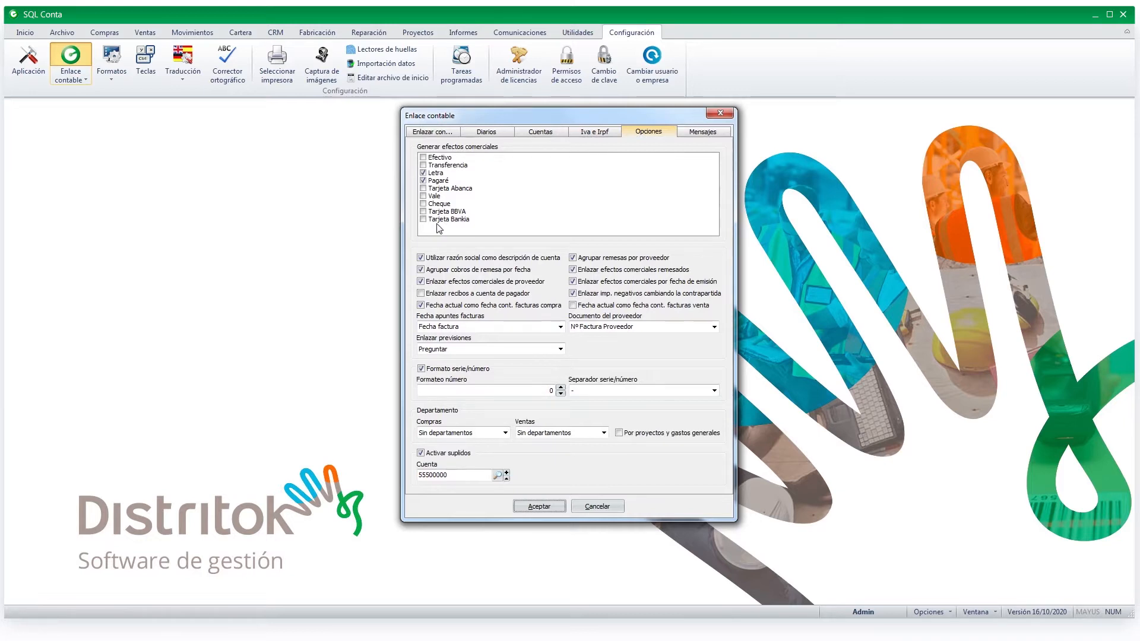
left_click(691, 131)
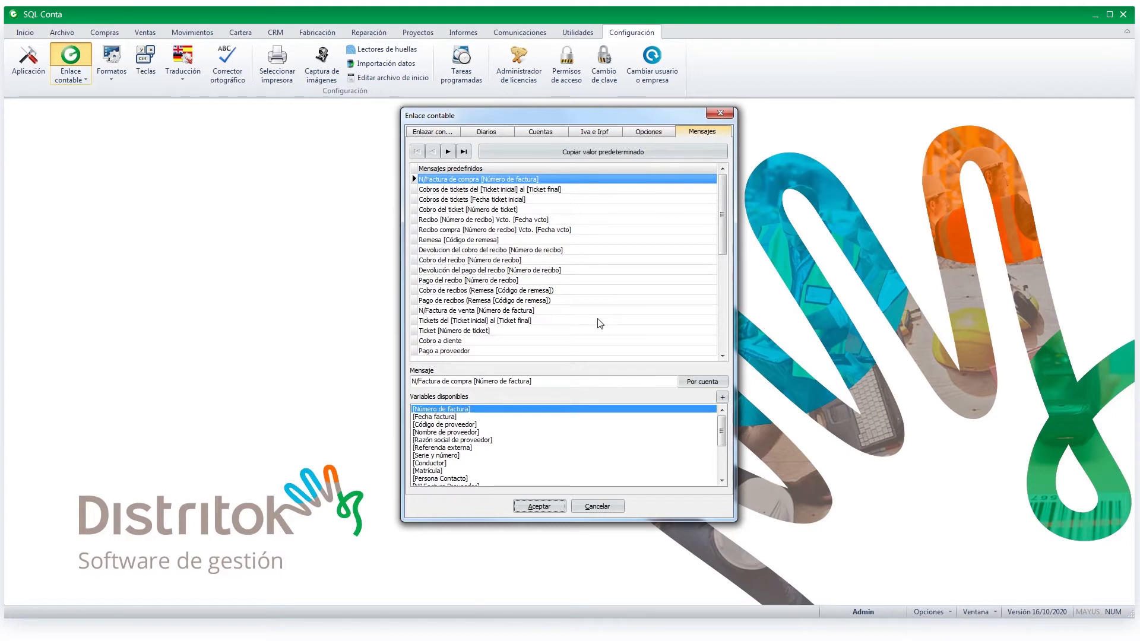
left_click(608, 505)
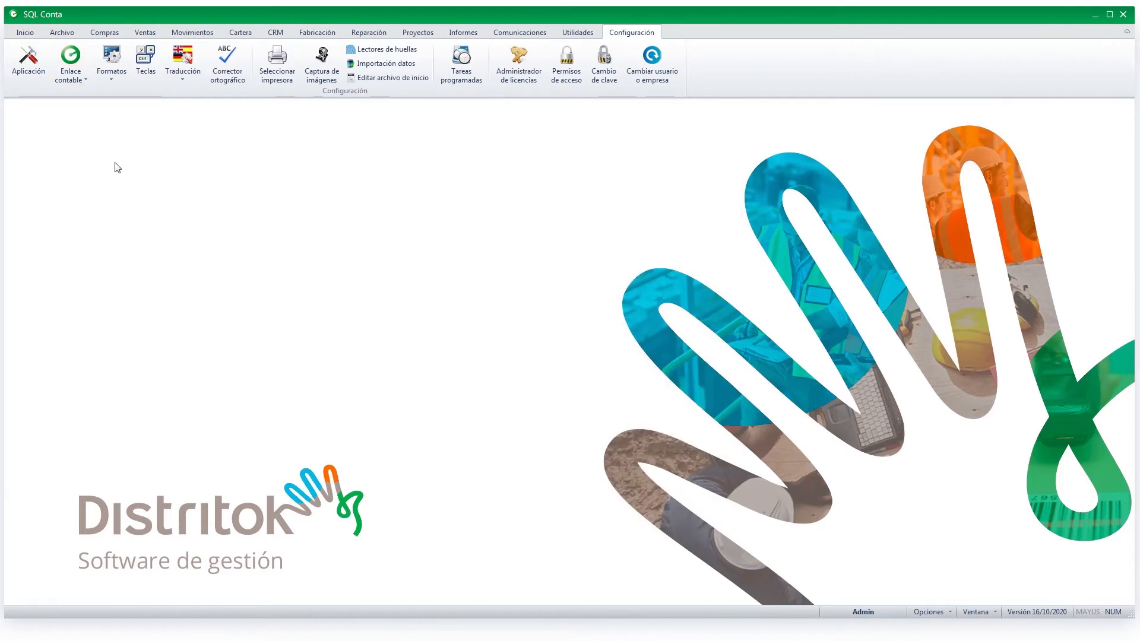
- Reopen the accounting link settings and check La Tienda de Informática, SL's fiscal years and the journals available for sales invoices
left_click(66, 59)
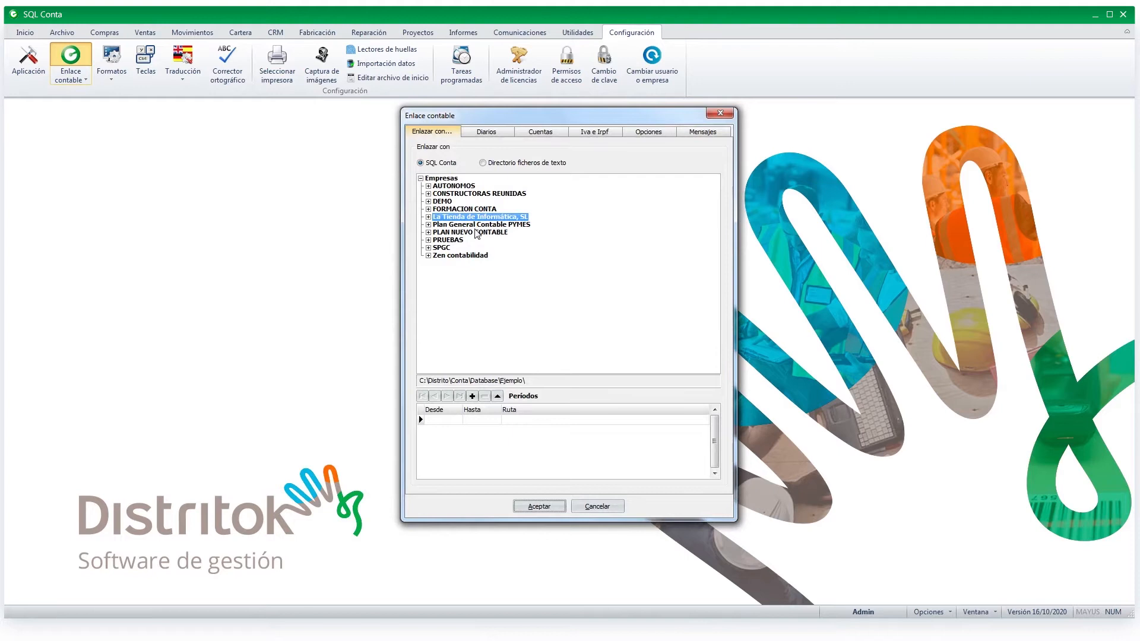
left_click(428, 217)
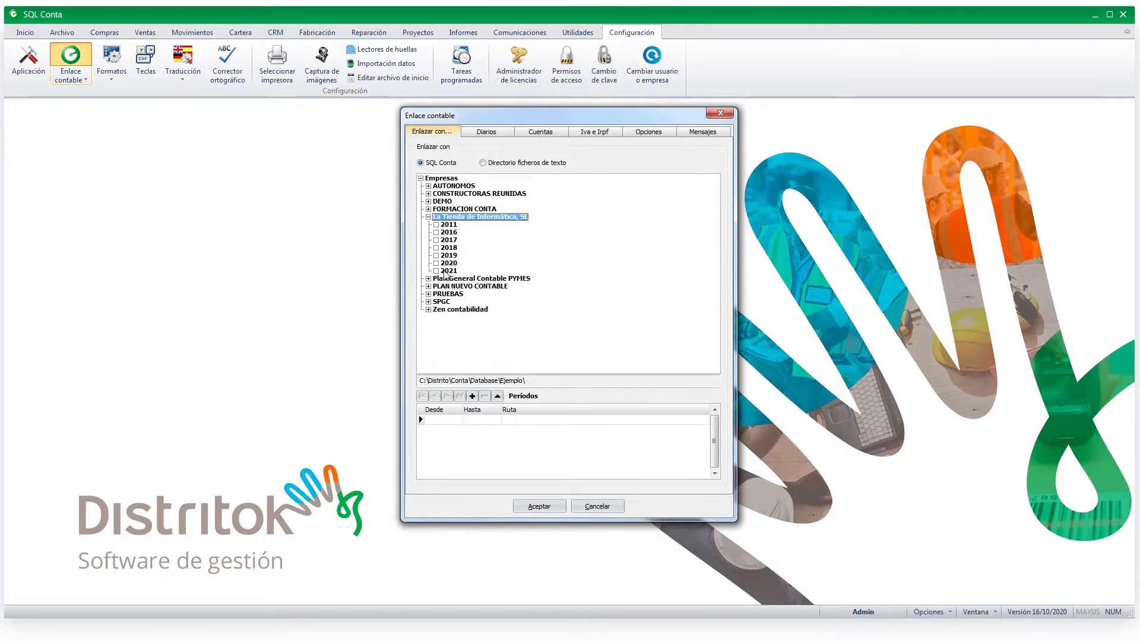
left_click(494, 135)
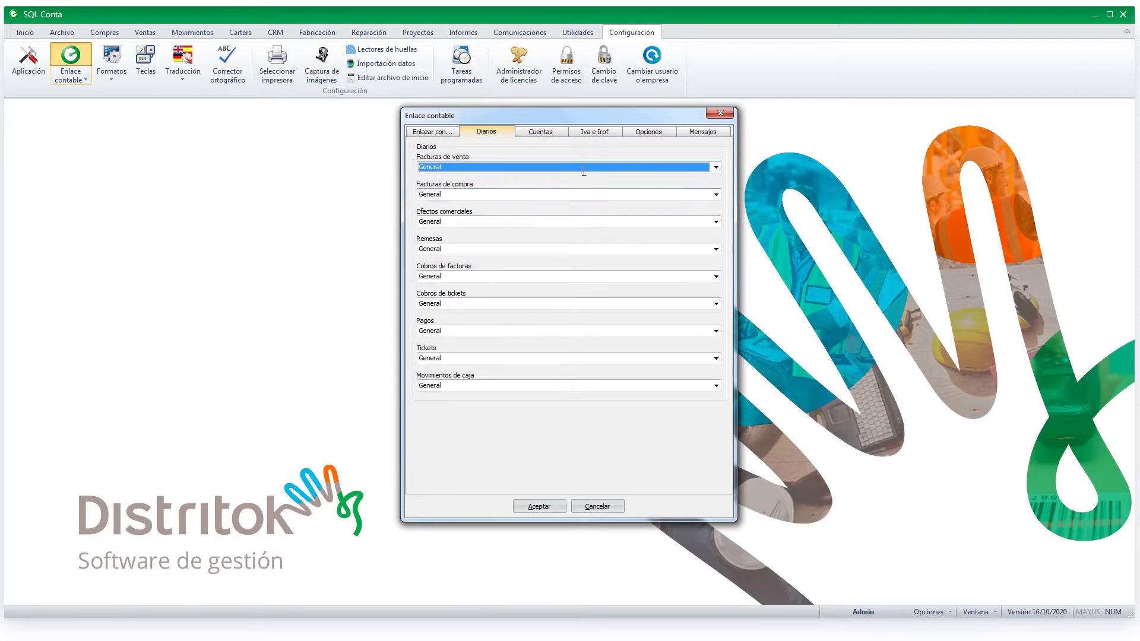
left_click(716, 166)
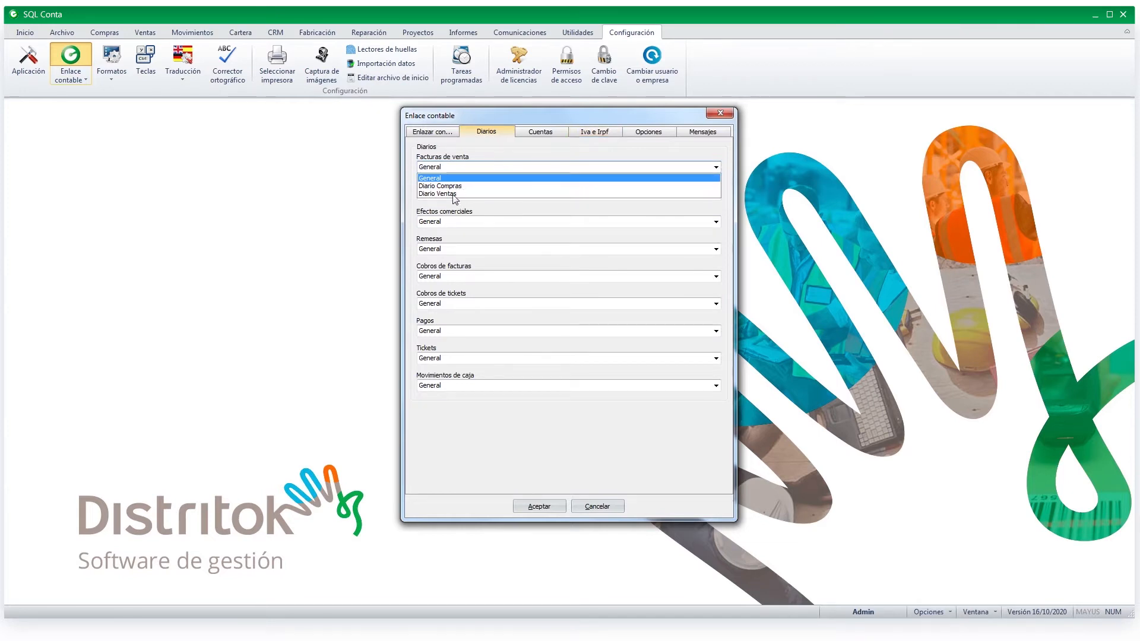
left_click(495, 237)
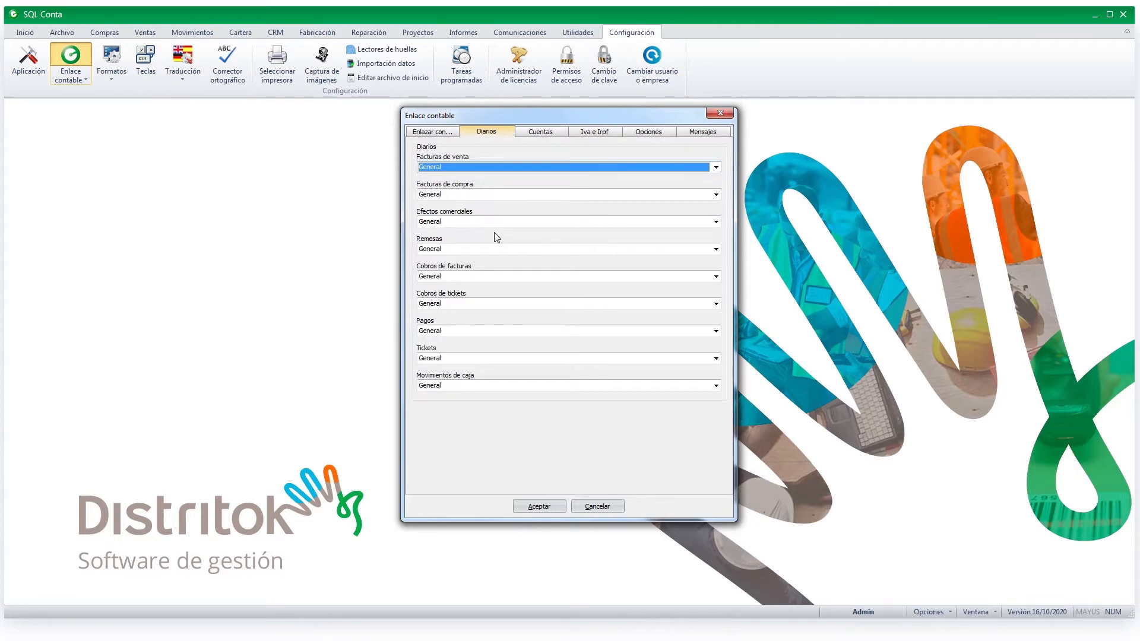
- Enter 600.0 as the default purchase account for Gastos / ingresos in the accounting link
left_click(560, 132)
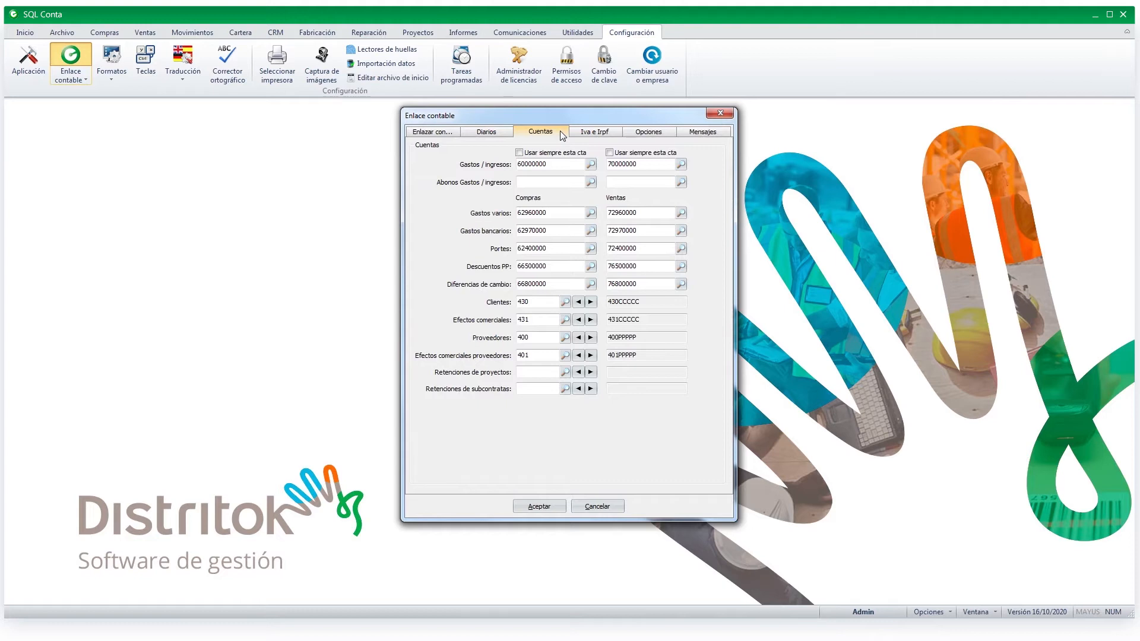
left_click_drag(554, 164, 508, 165)
left_click_drag(644, 164, 604, 164)
left_click(565, 165)
type("600.0")
key("Tab")
- Look up the purchase expense account in the chart of accounts, start a new account row, and discard it without selecting anything
left_click(592, 164)
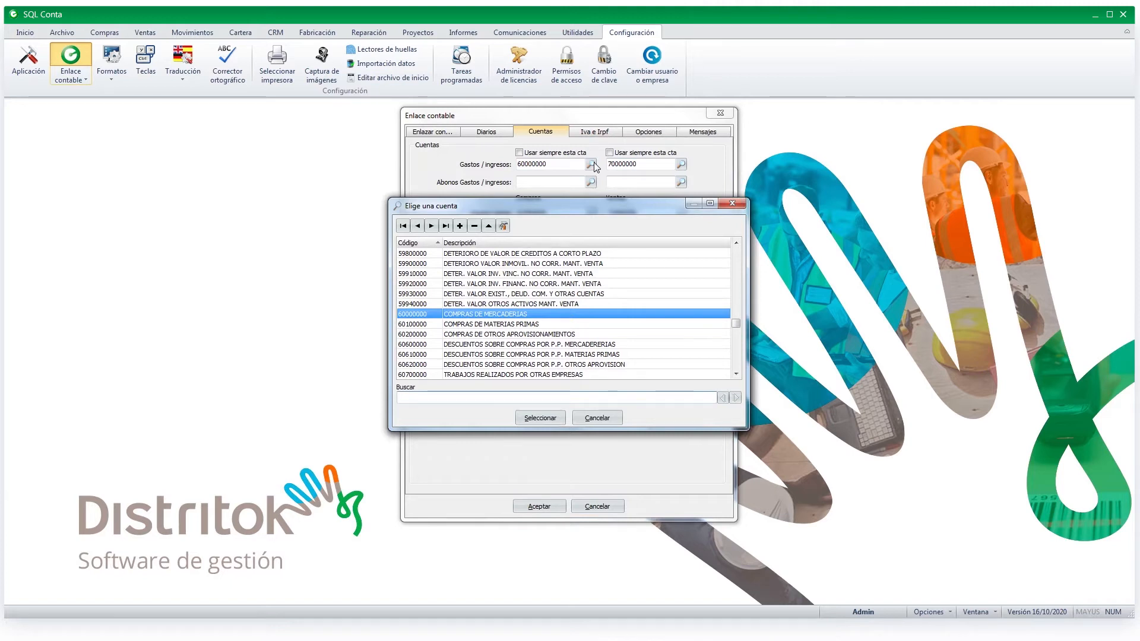
left_click(462, 227)
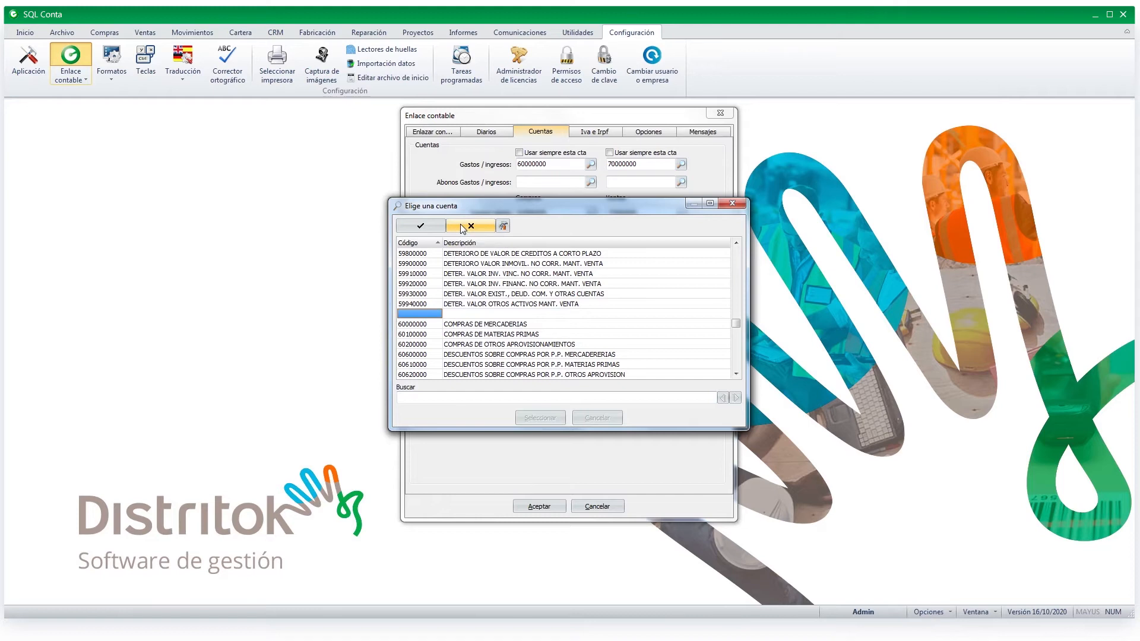
left_click(462, 226)
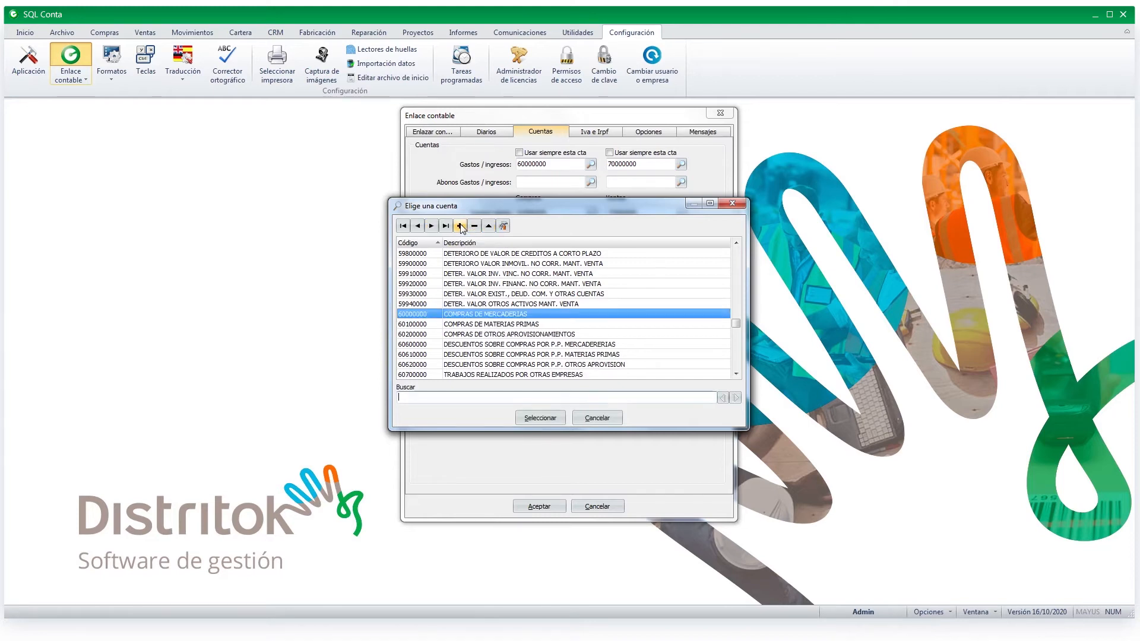
left_click(587, 415)
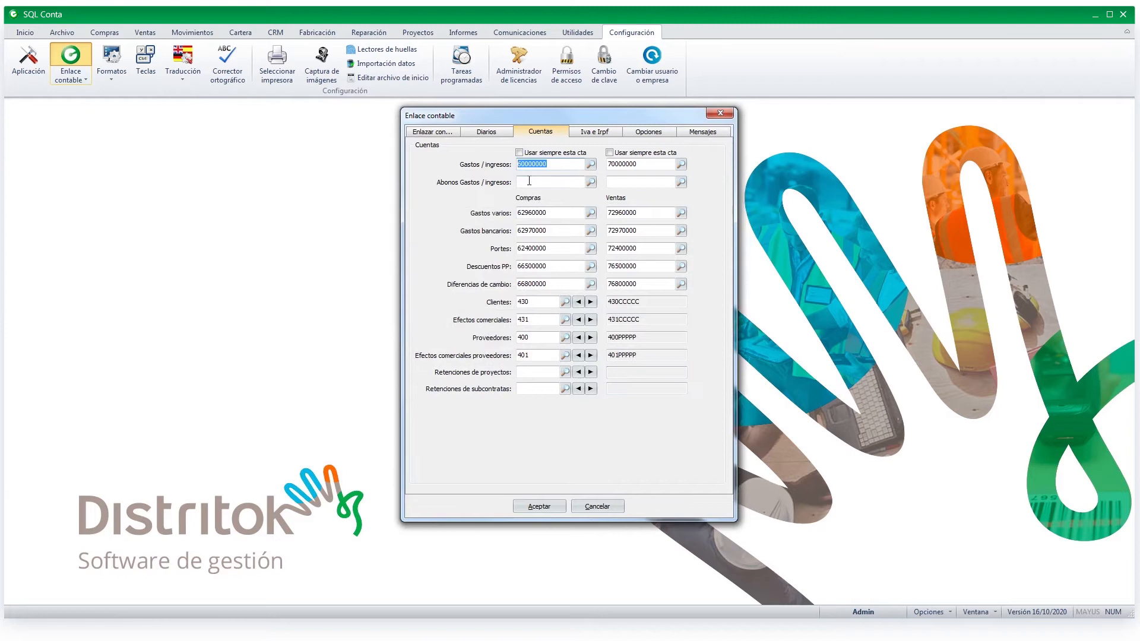
- Check the Abonos Gastos / ingresos account fields for purchases and sales, then cancel the accounting link settings
key("Tab")
left_click(541, 183)
left_click(632, 181)
left_click(561, 182)
left_click(582, 509)
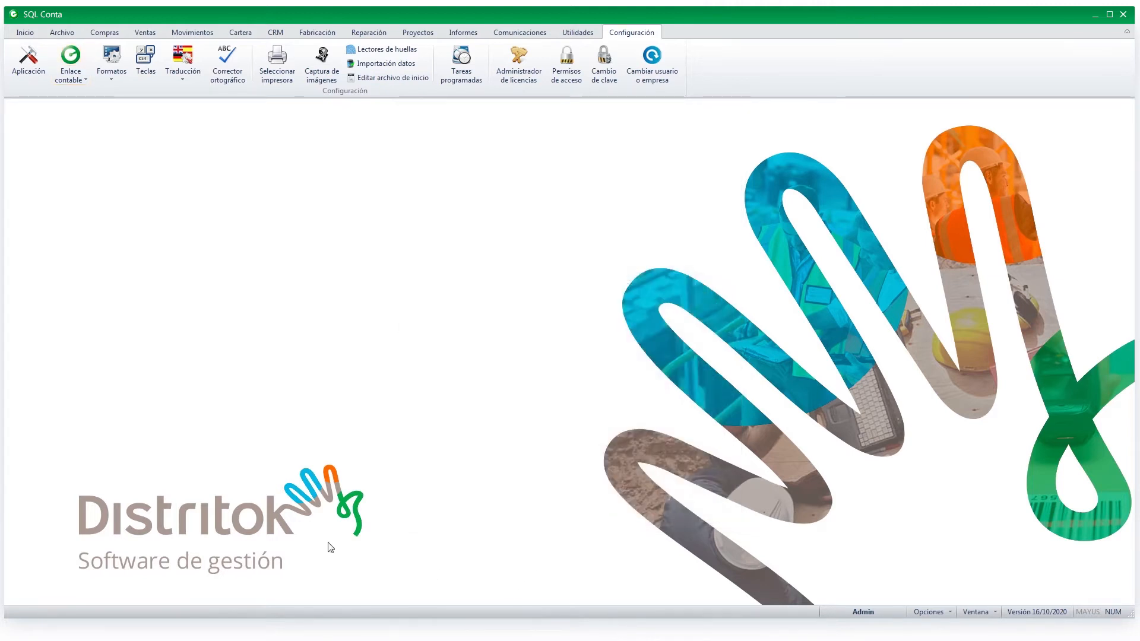
- View the purchase and sales accounts in the accounting link of the solar collector article, then close the article without changes
left_click(62, 32)
left_click(108, 58)
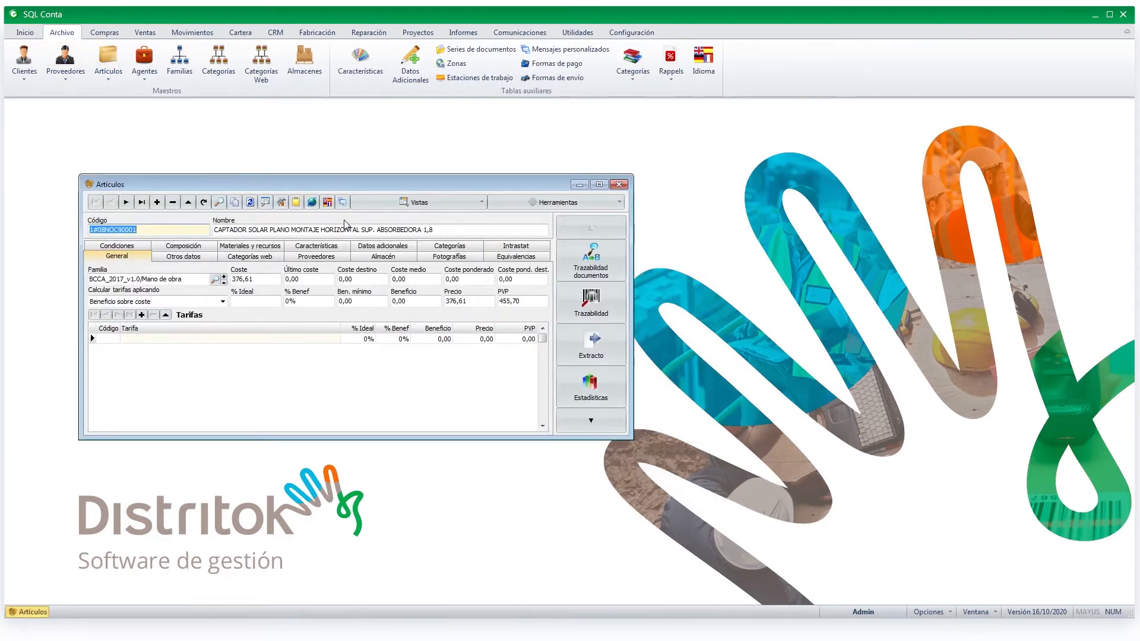
left_click(183, 255)
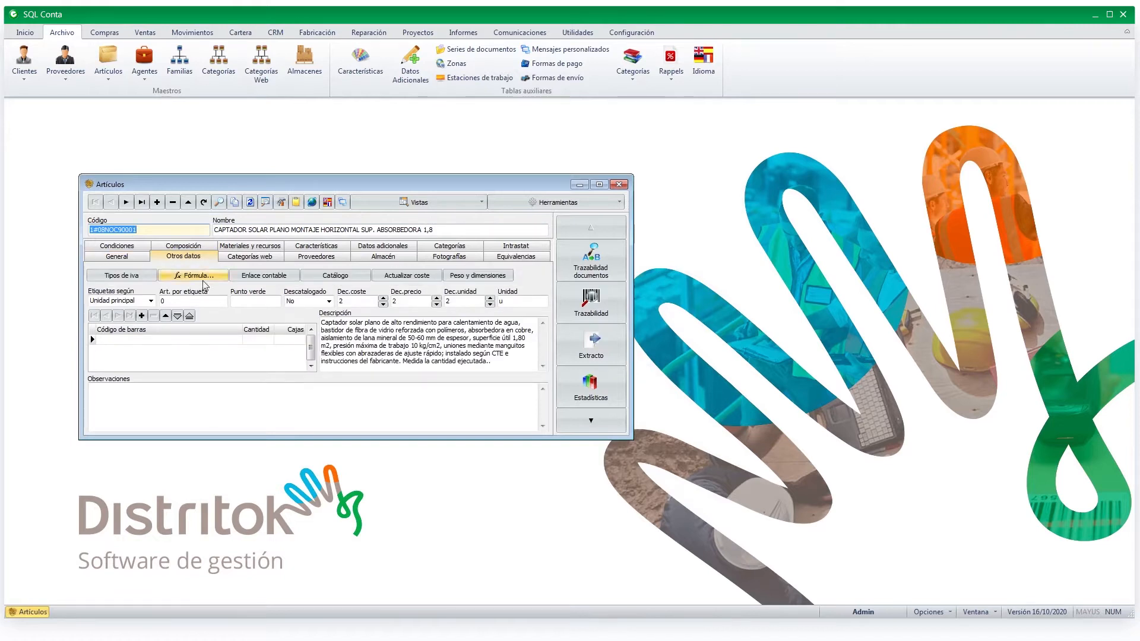
left_click(263, 279)
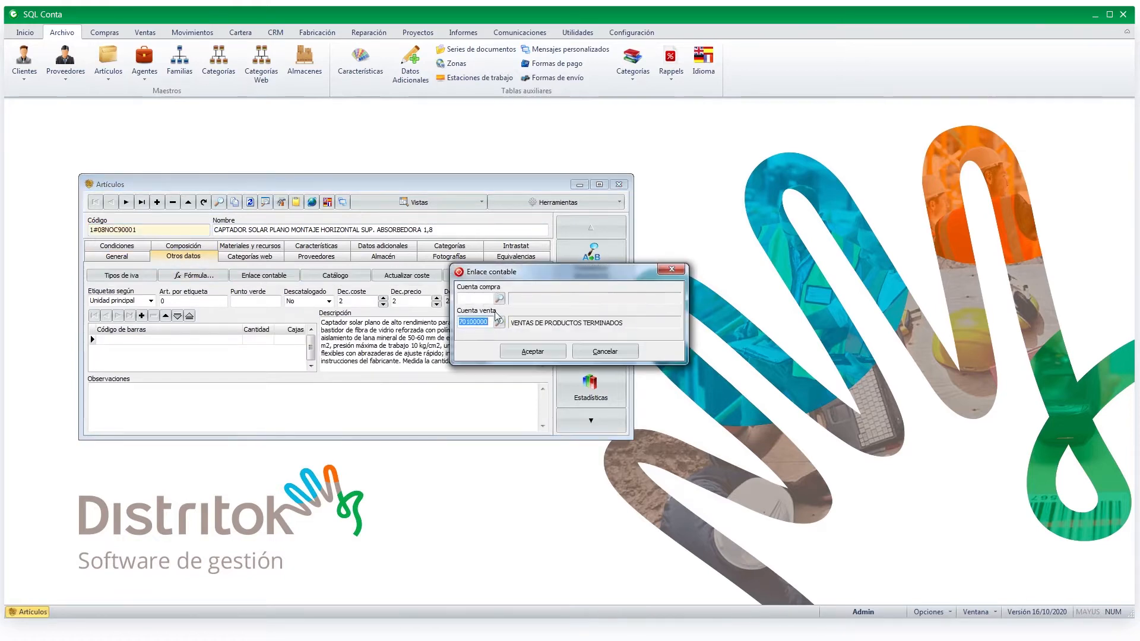
left_click(484, 299)
left_click(484, 322)
left_click(604, 350)
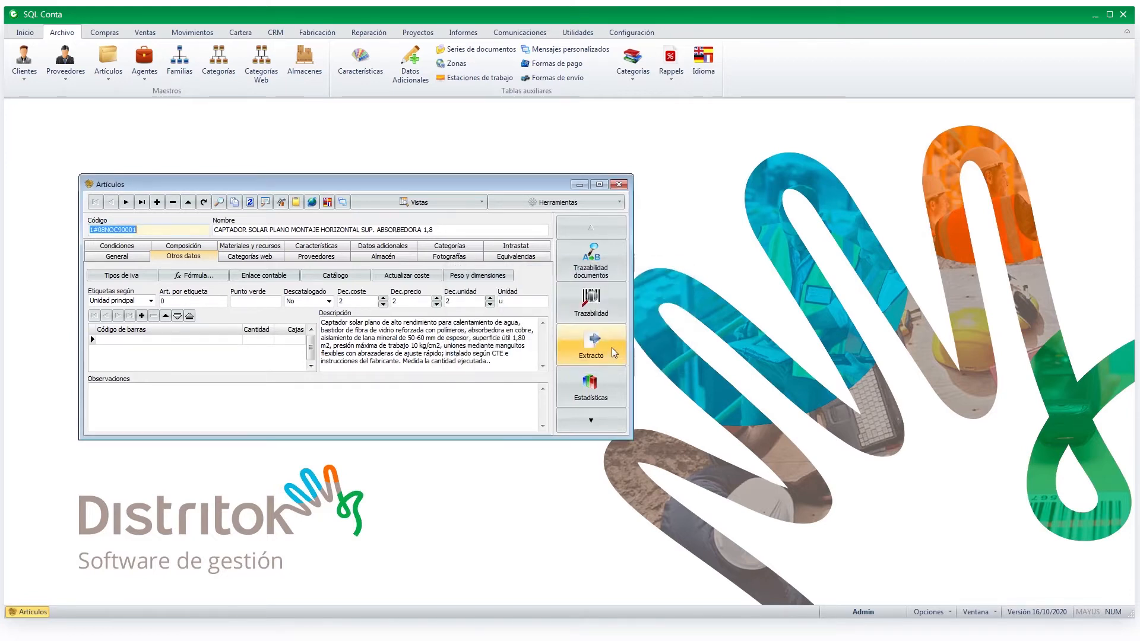
left_click(619, 185)
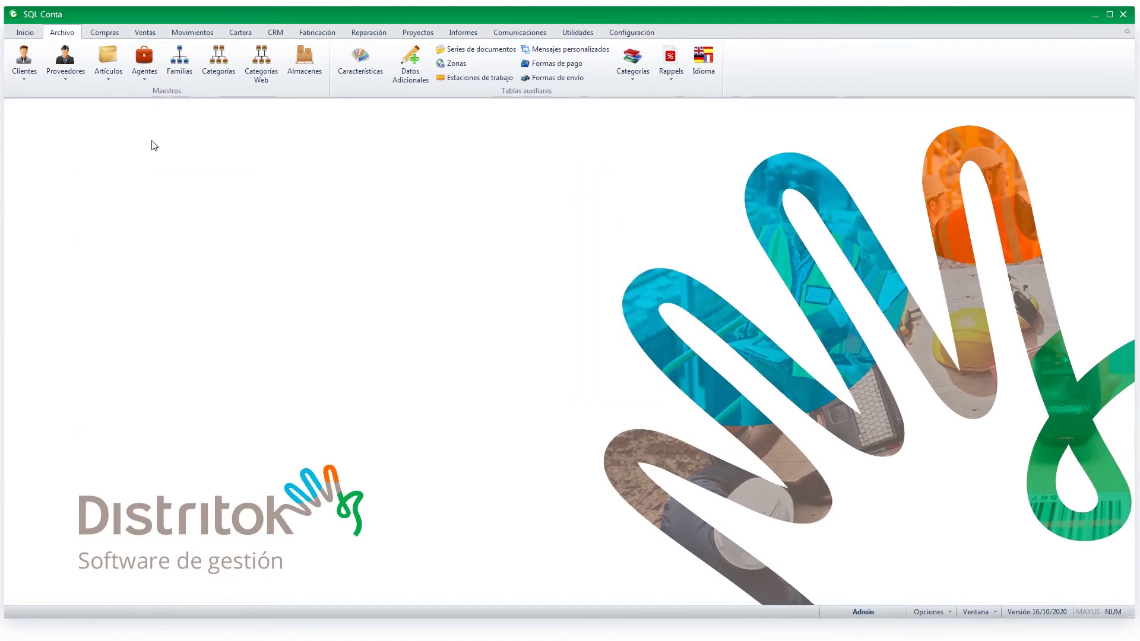
- Open the product families and check the purchase and sales account fields of the Ofimática family under Software
left_click(180, 72)
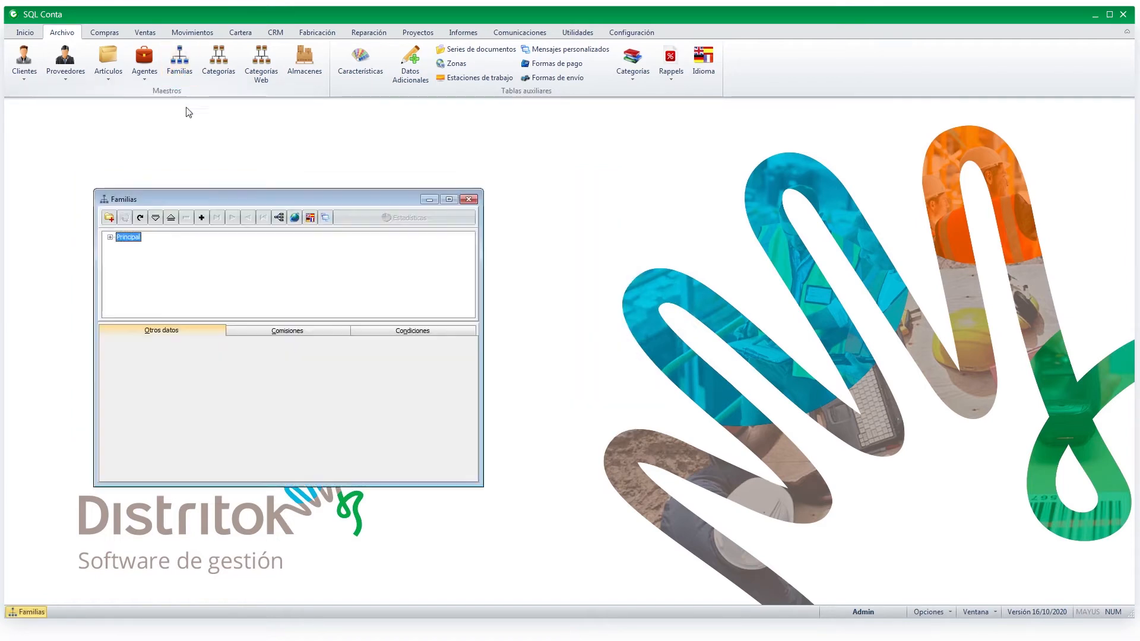
left_click(110, 237)
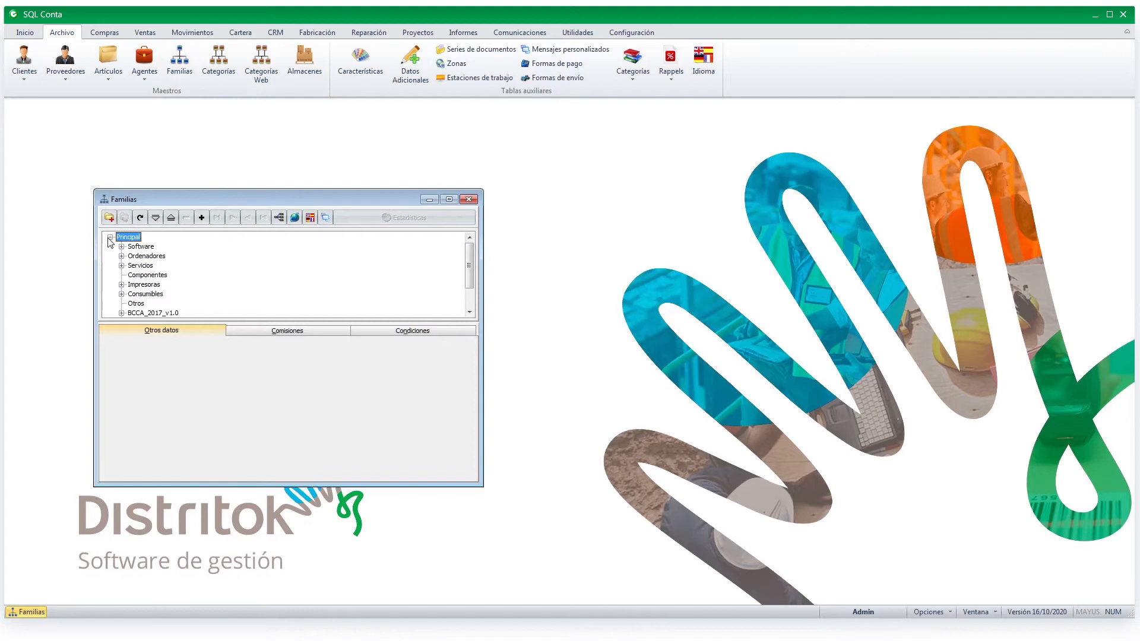
left_click(140, 247)
double_click(140, 247)
left_click(152, 256)
left_click(363, 360)
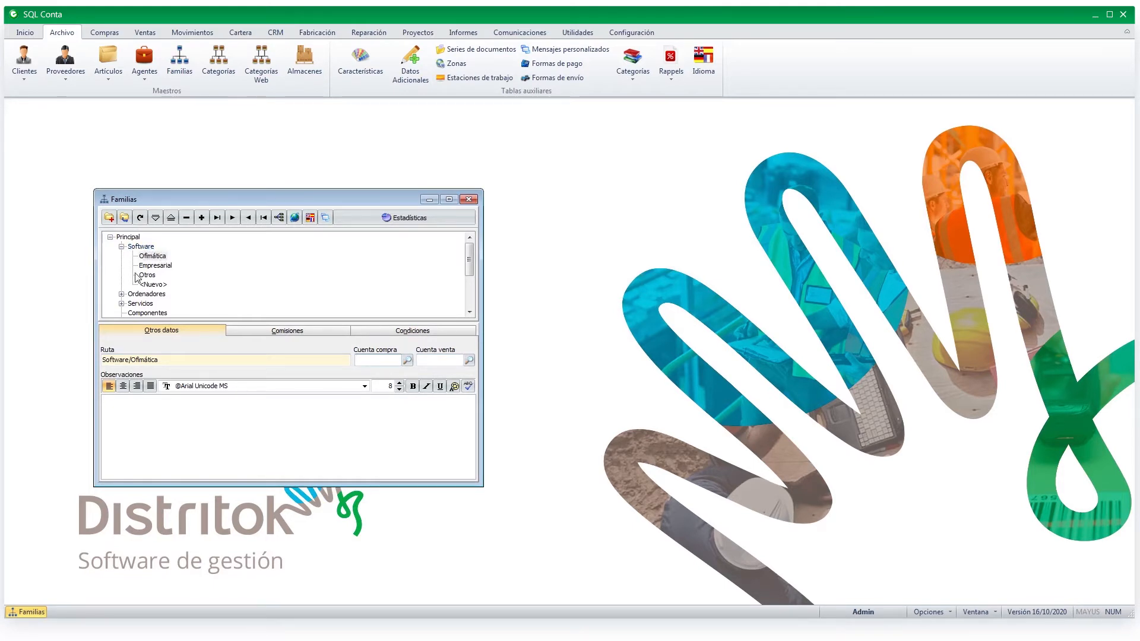
- Check the sales account assigned to the Servicios family, then close the families window
left_click(140, 303)
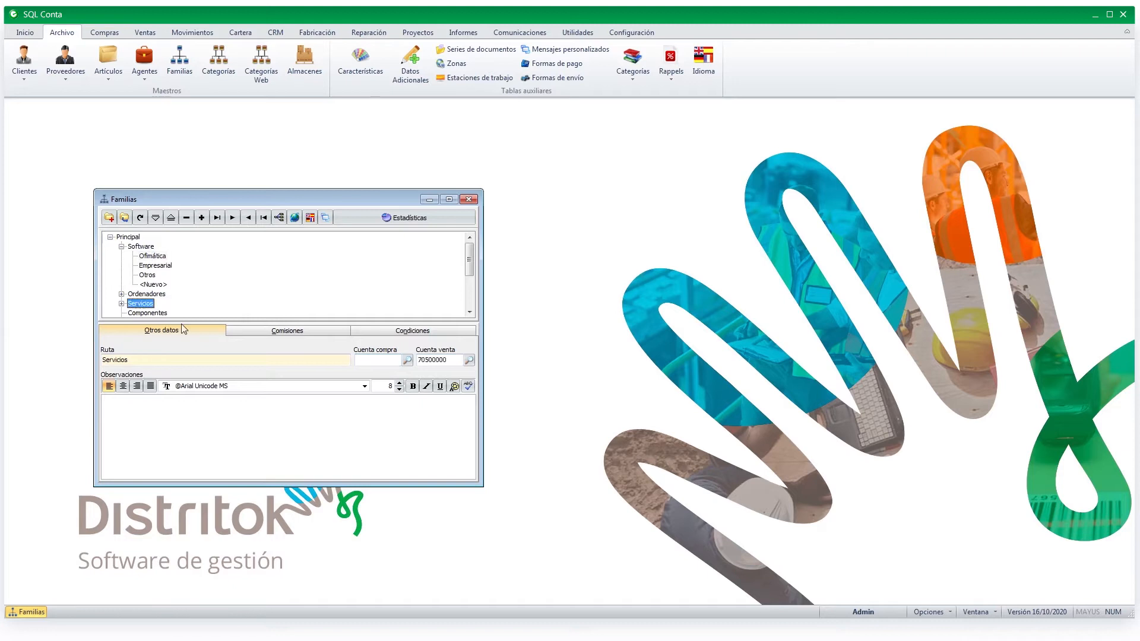
left_click(452, 361)
left_click_drag(451, 360, 416, 360)
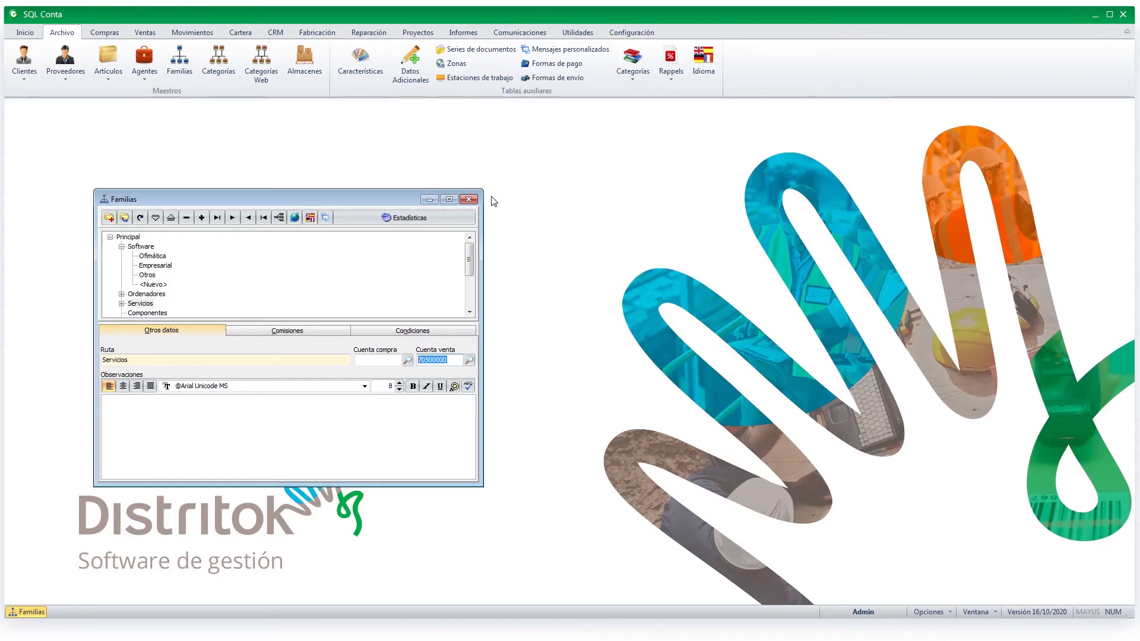
left_click(469, 199)
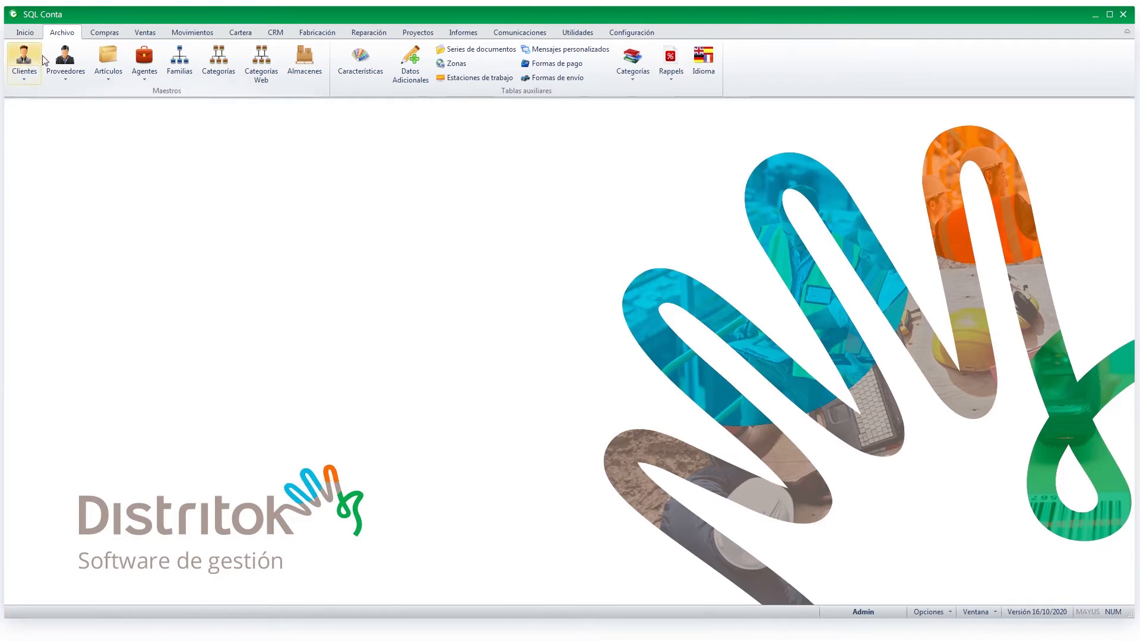
- Set the Cuenta contable compras of supplier TELEFONICA to 62800000, save the record and close the suppliers window
left_click(65, 59)
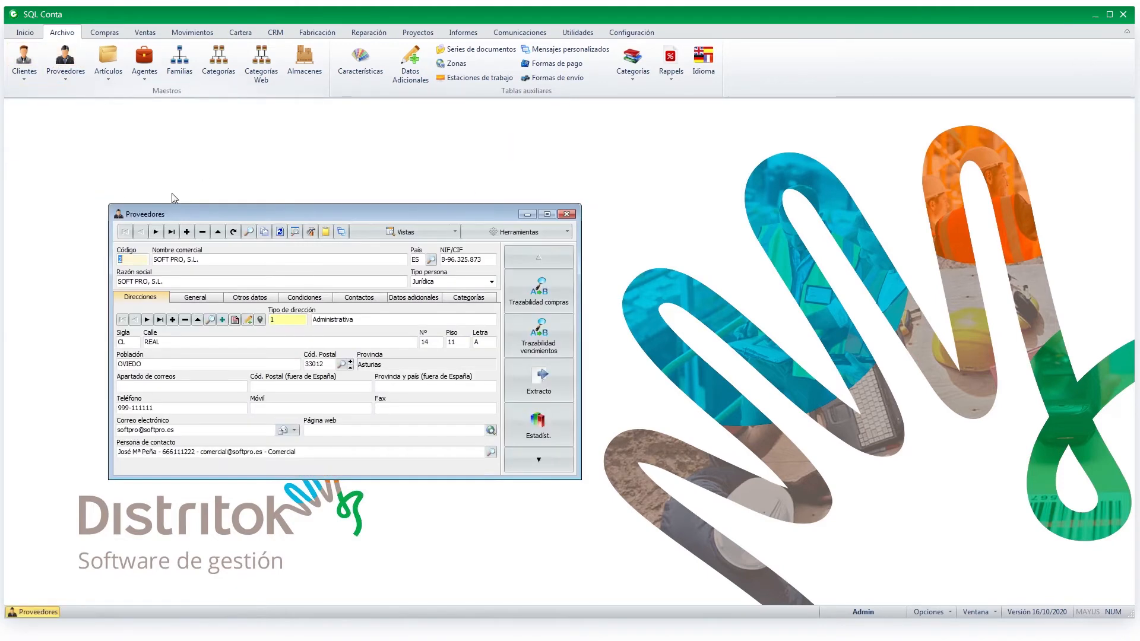
left_click(172, 233)
left_click(142, 231)
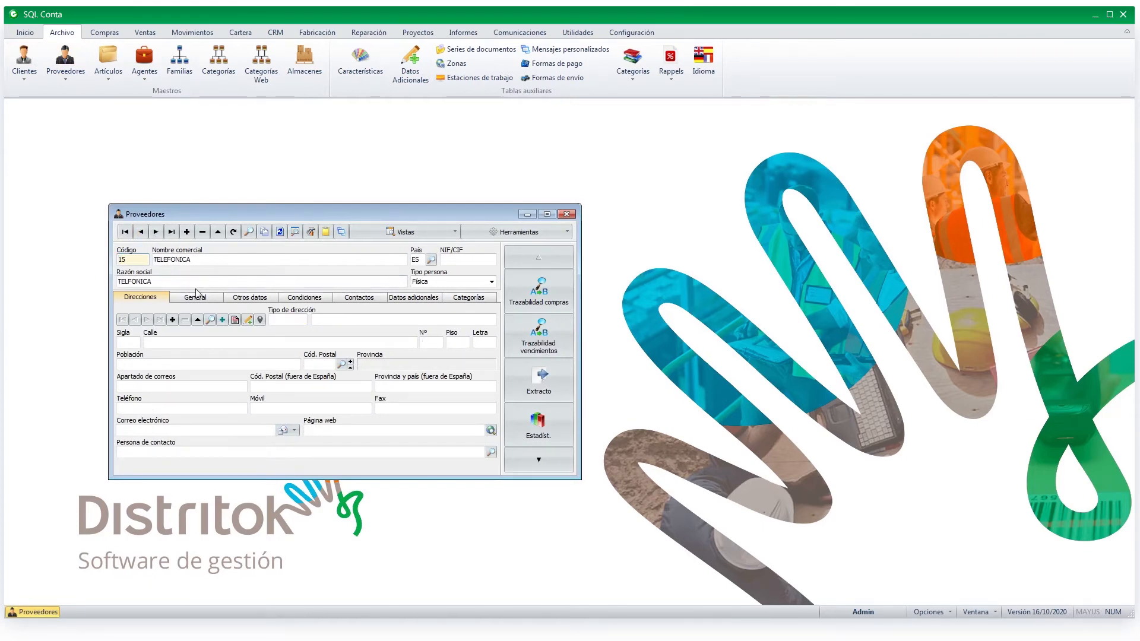
left_click(252, 298)
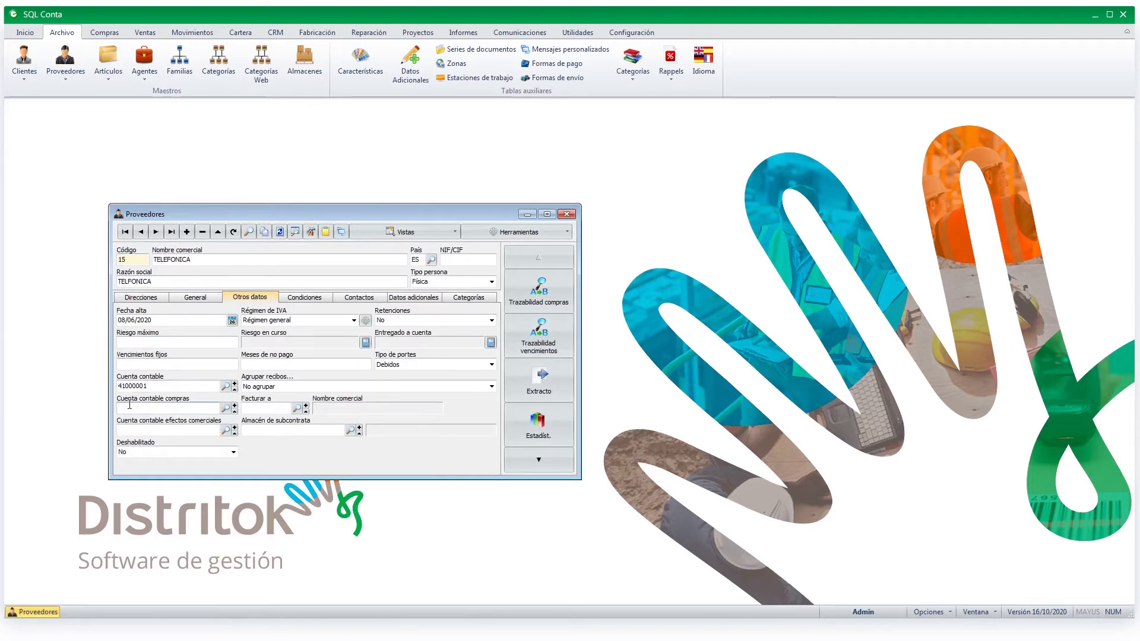
type("62800000")
key("Tab")
key("shift+Tab")
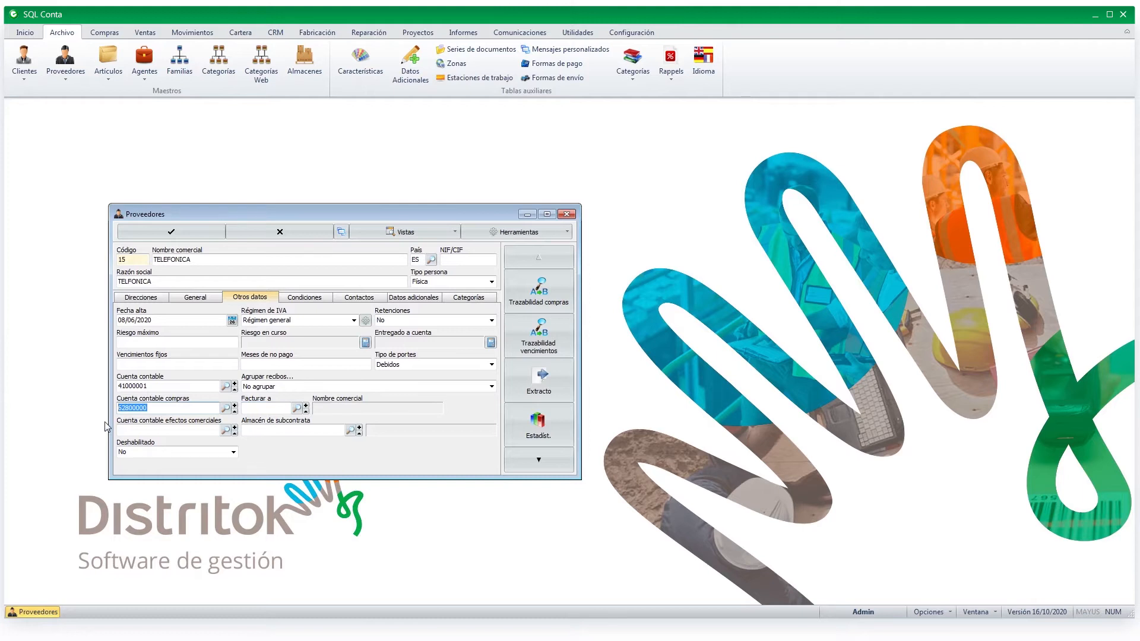
left_click(182, 233)
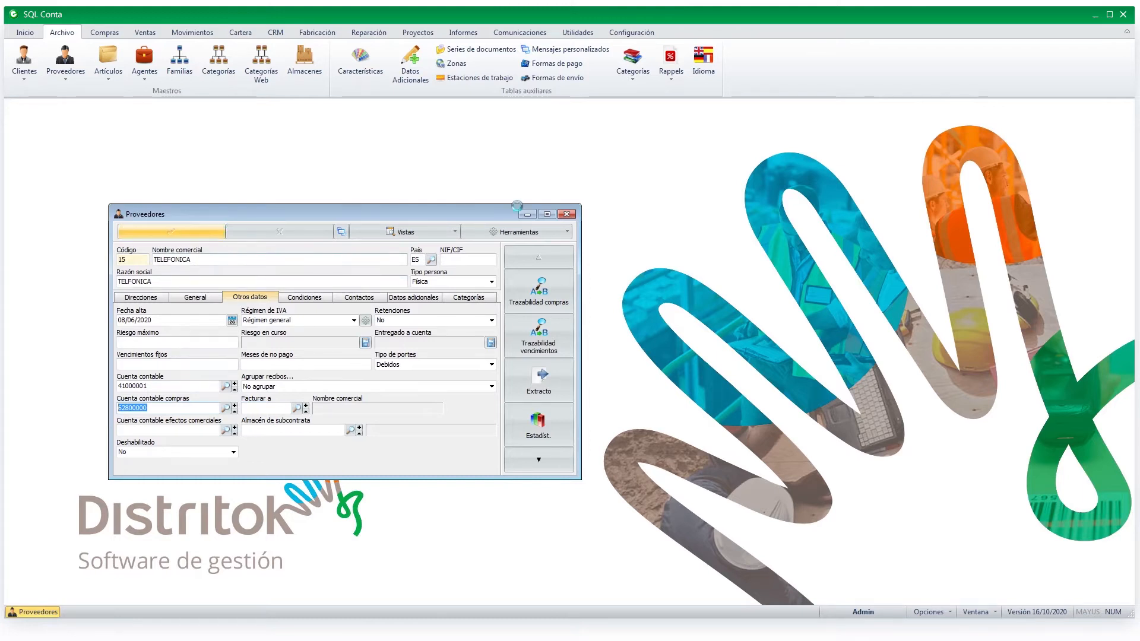
left_click(567, 213)
- Check the Cuenta contable ventas field in the first customer's additional data, then close the customers window
left_click(24, 56)
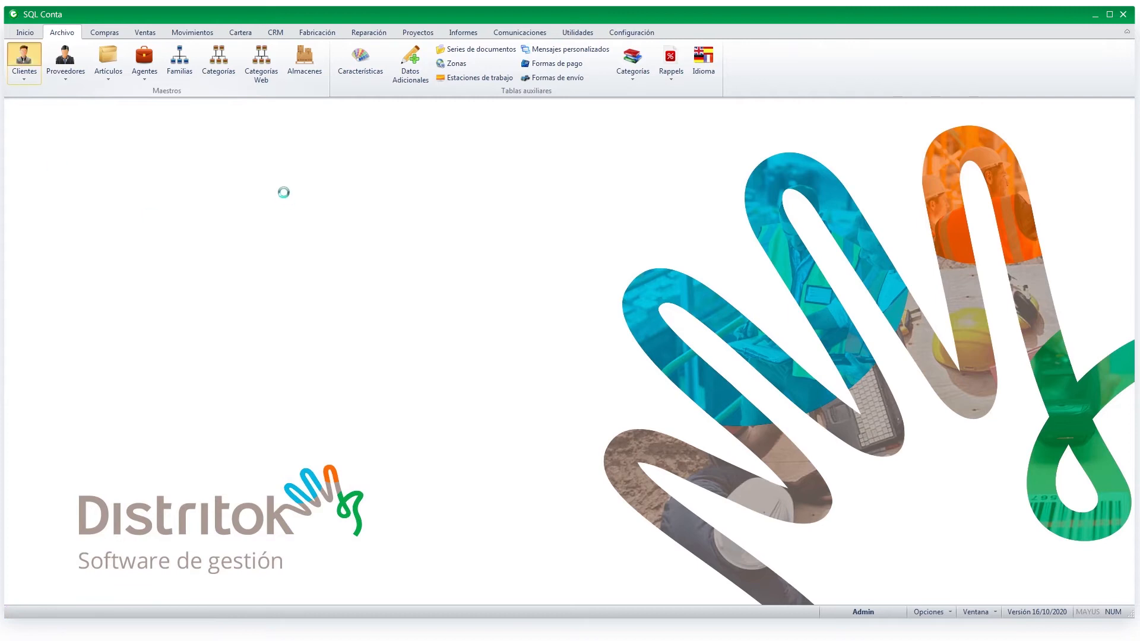
left_click(261, 313)
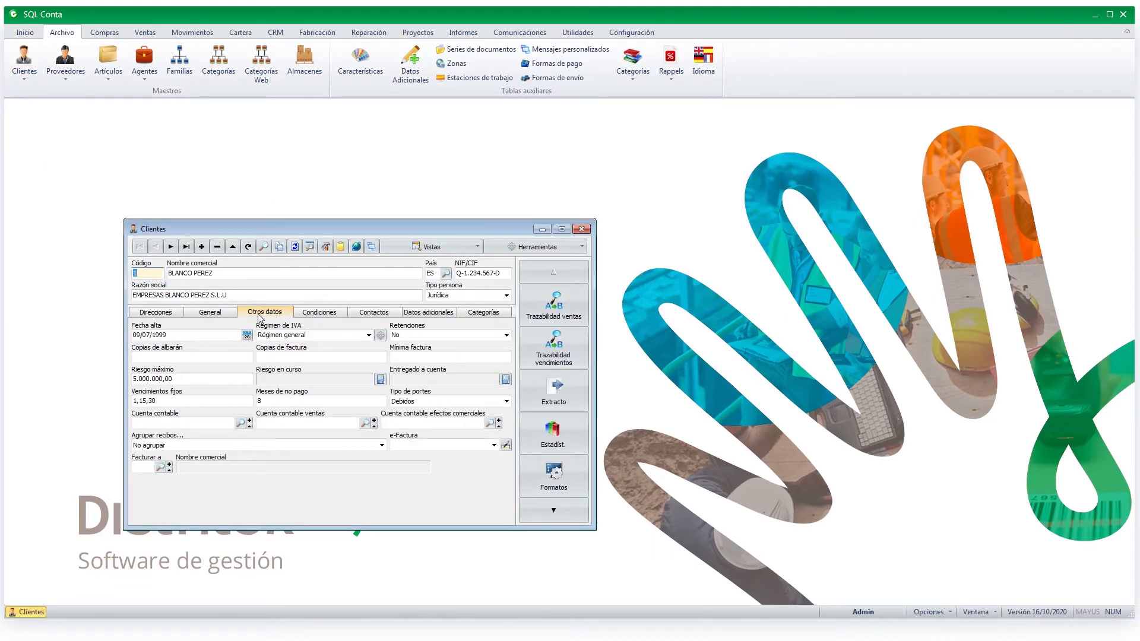
left_click(280, 421)
left_click(581, 229)
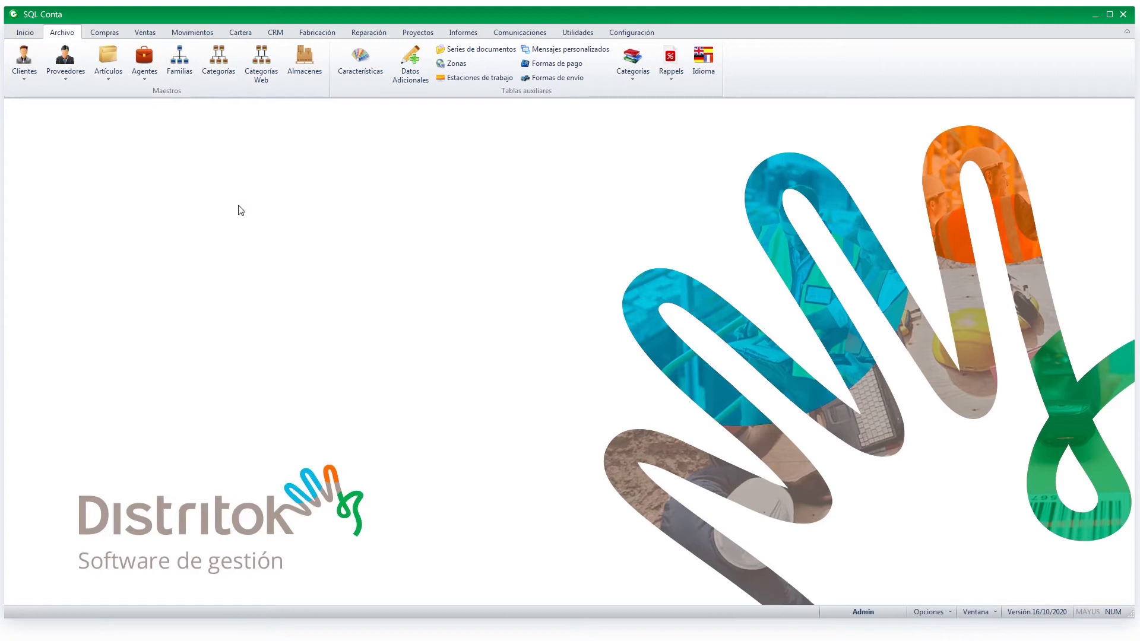
- Open the document series for Facturas and check the Cuenta contable assigned to series REP12, REP16 and TAB
left_click(478, 49)
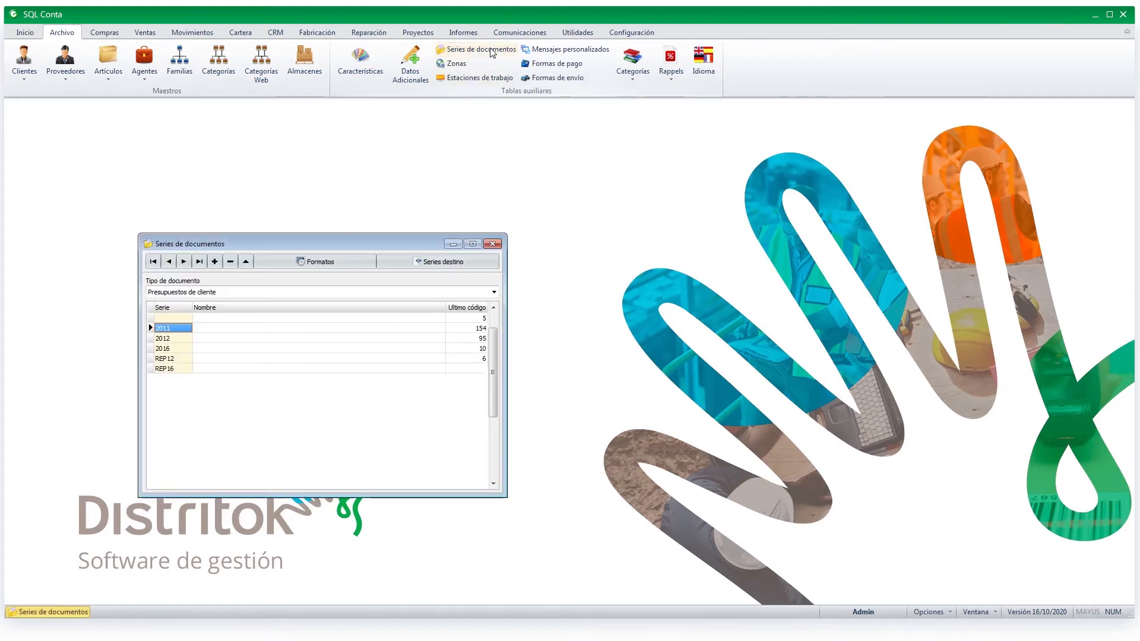
left_click(493, 292)
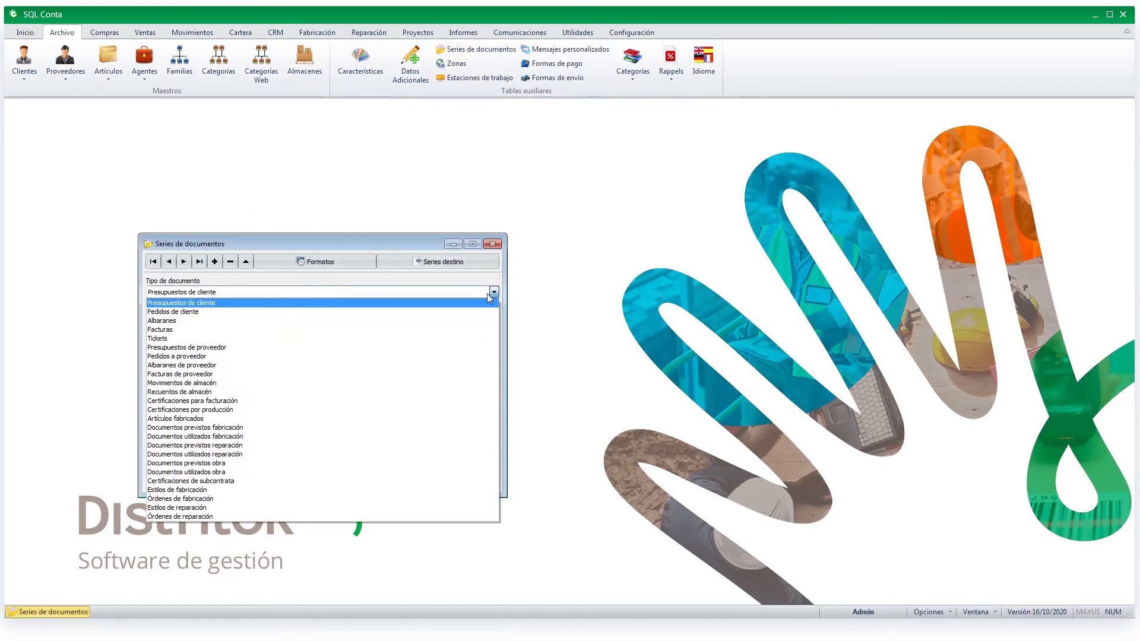
left_click(242, 330)
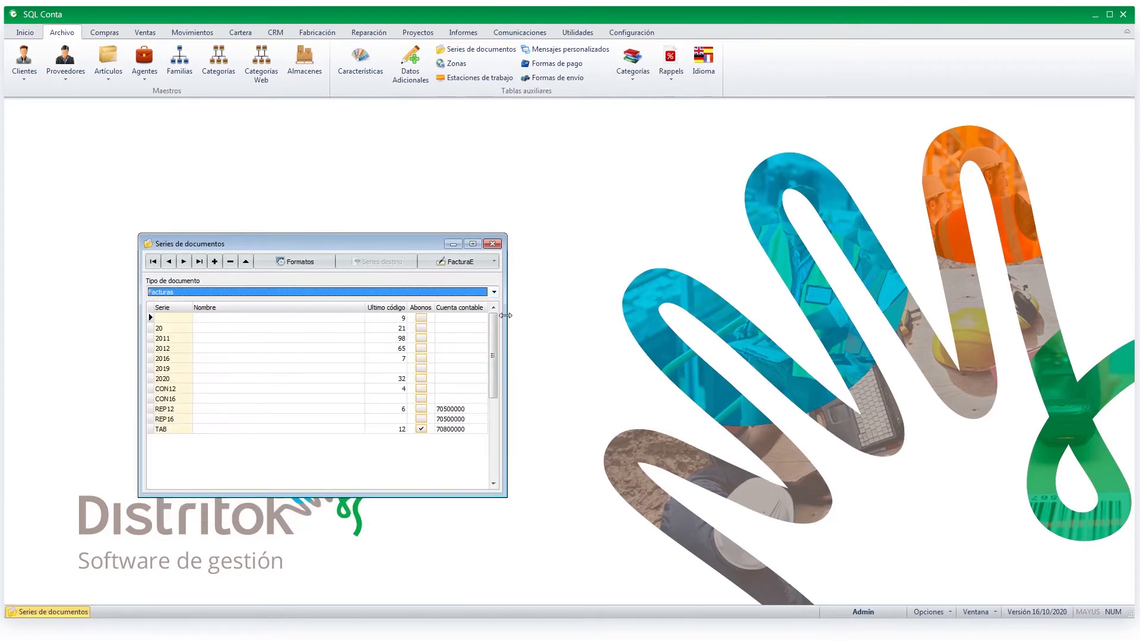
left_click(451, 408)
key("Down")
key("Down")
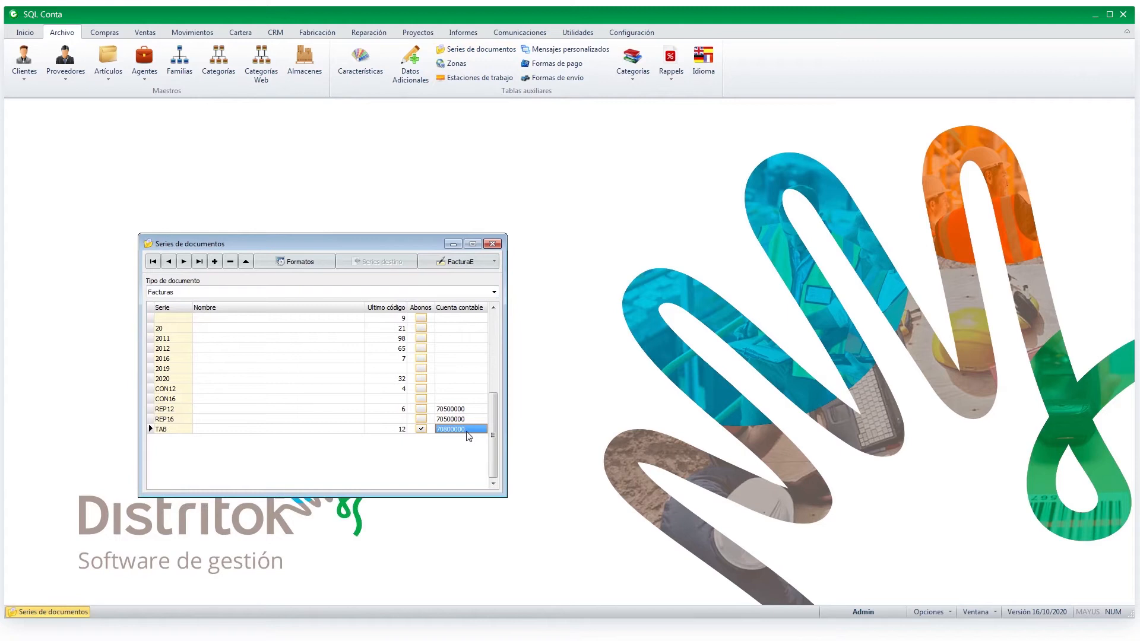
key("Up")
key("Up")
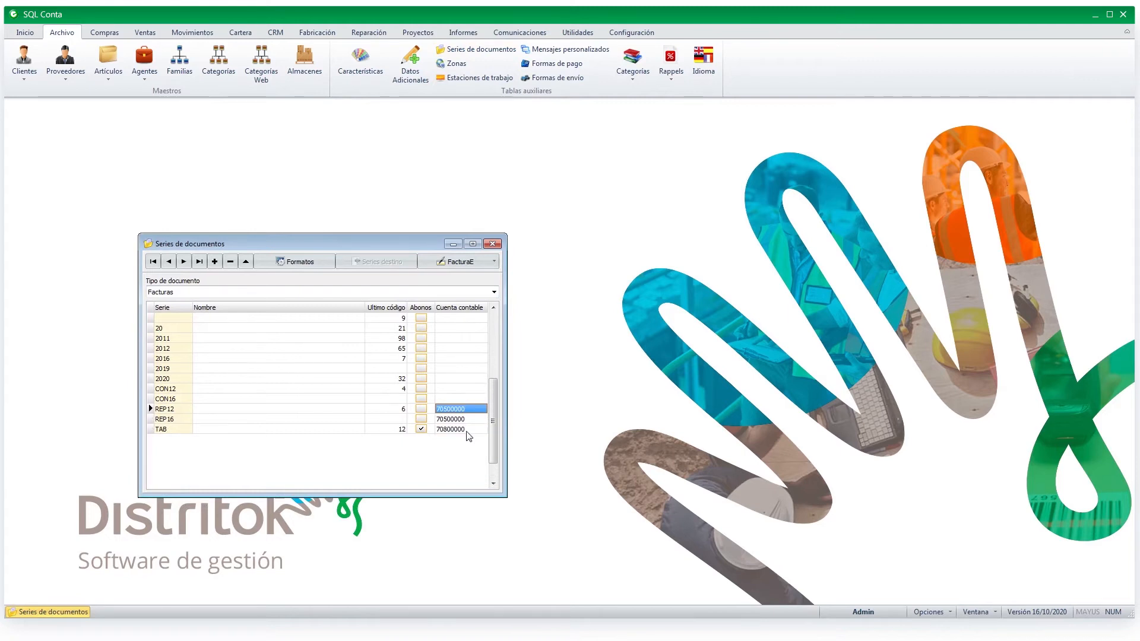
- Check the Cuenta contable column of the Facturas de proveedor series, then close the document series window
left_click(494, 292)
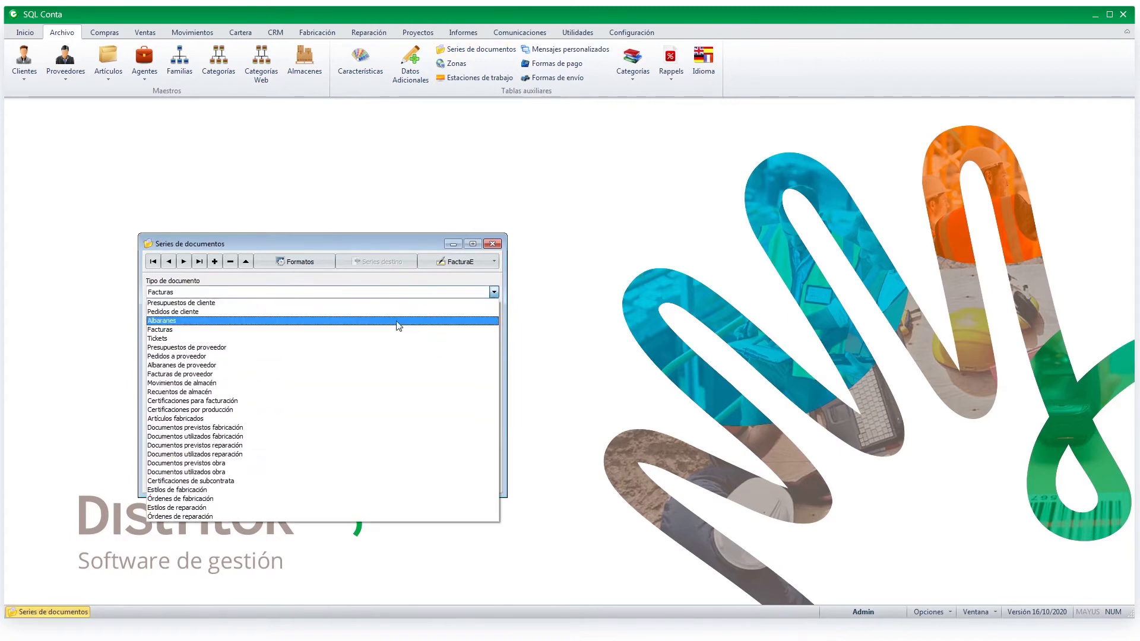
left_click(300, 374)
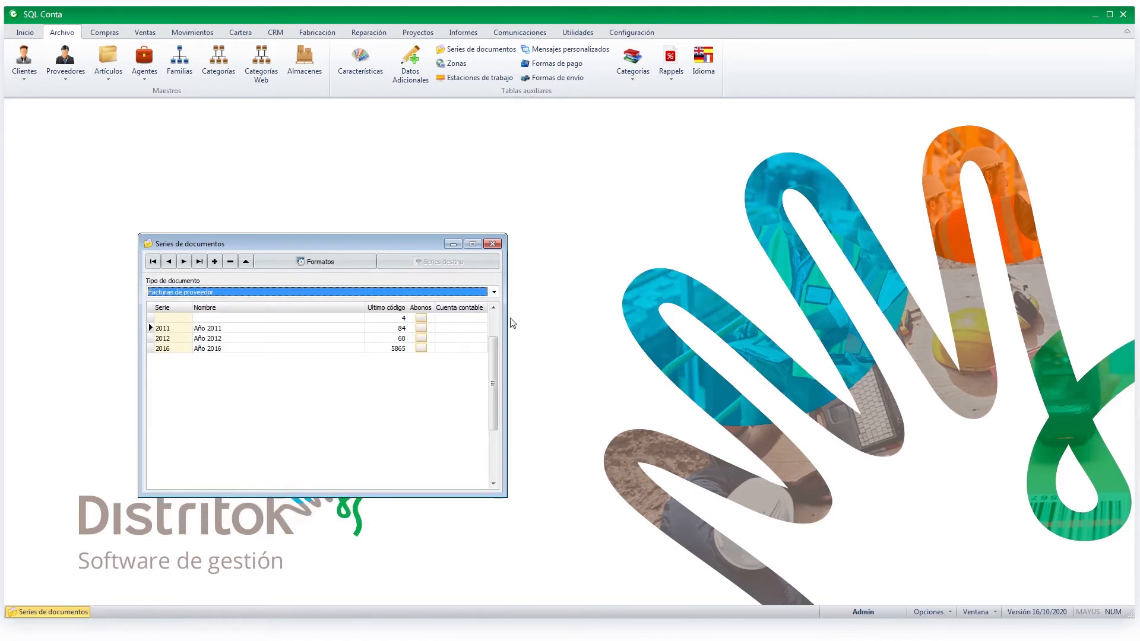
left_click(494, 244)
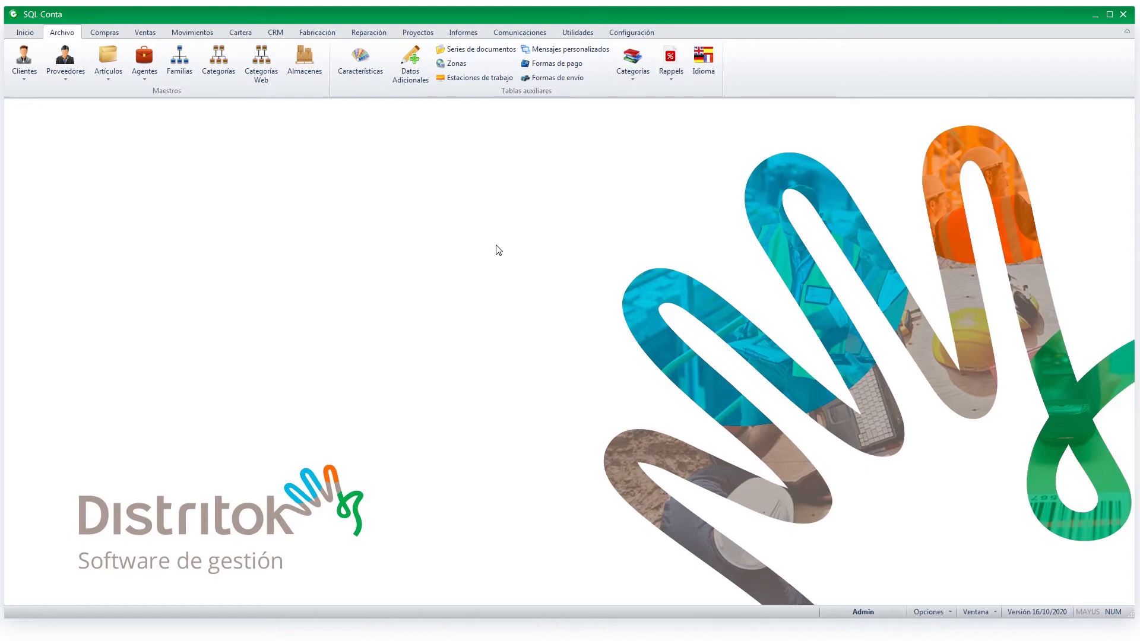
- Open the accounting link's Cuentas settings and review the purchase and sales accounts from Gastos varios through Diferencias de cambio
left_click(620, 34)
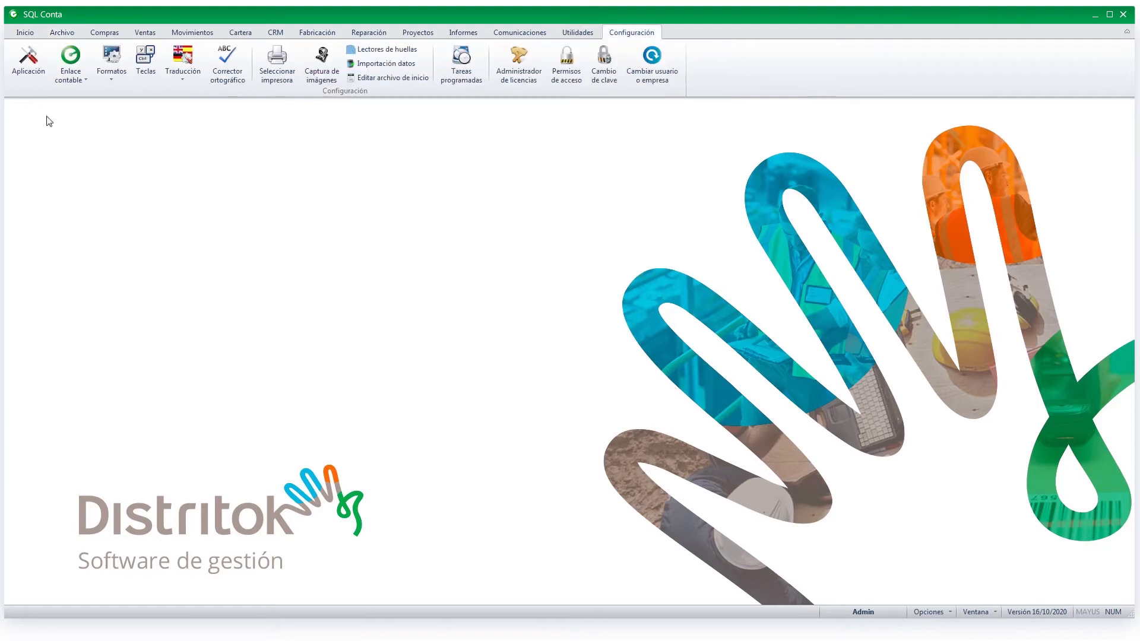
left_click(61, 59)
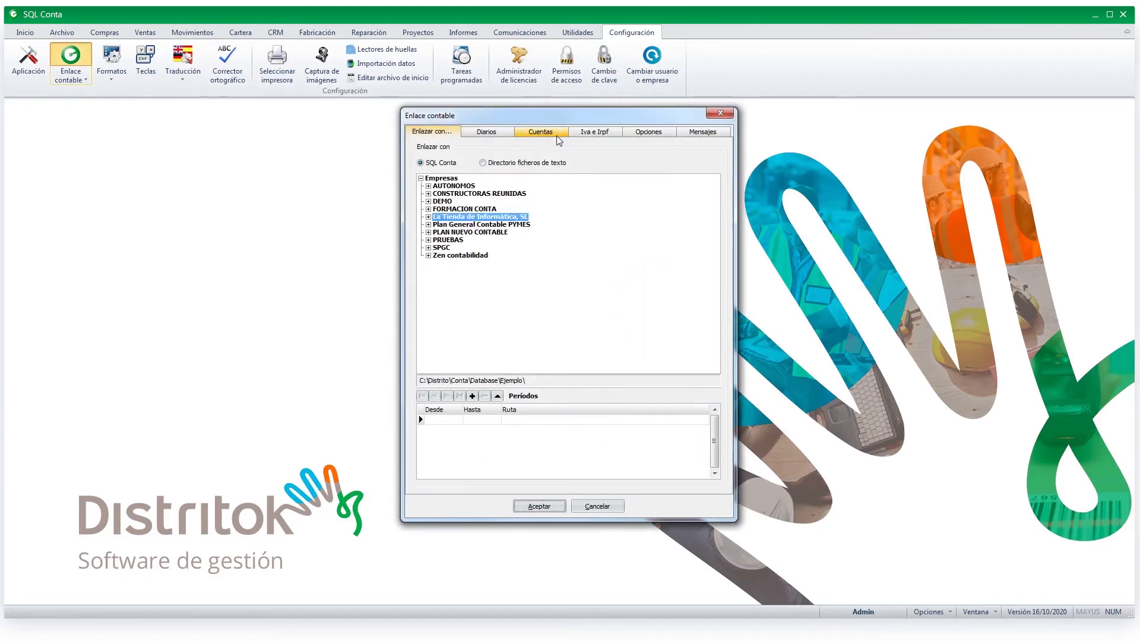
left_click(557, 133)
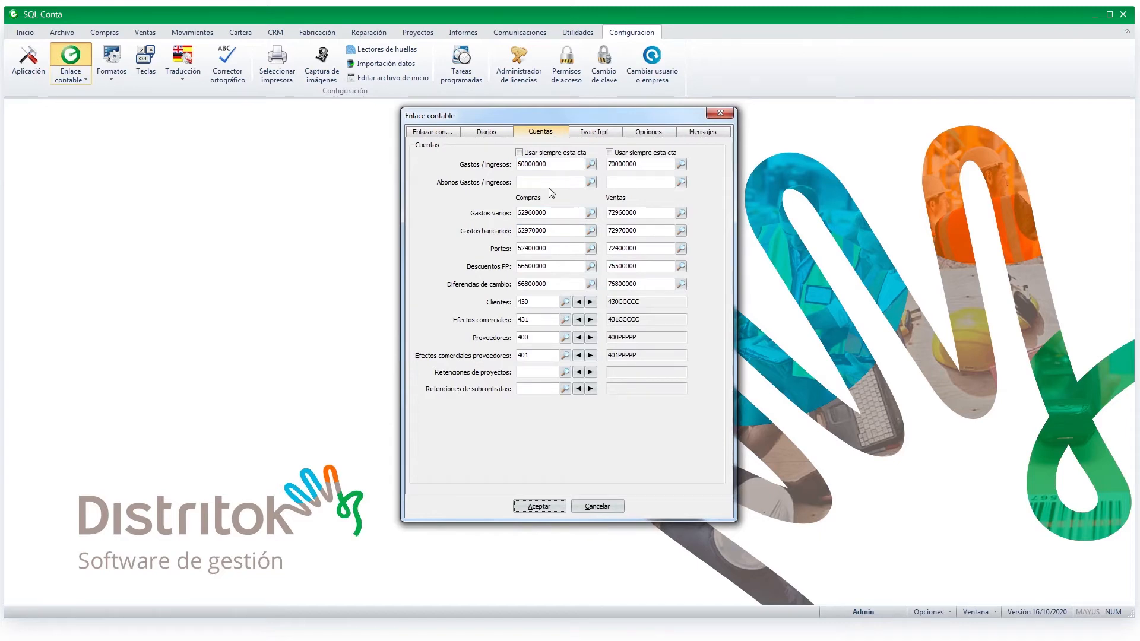
left_click(546, 212)
left_click(650, 212)
left_click(558, 230)
left_click(546, 248)
left_click(647, 248)
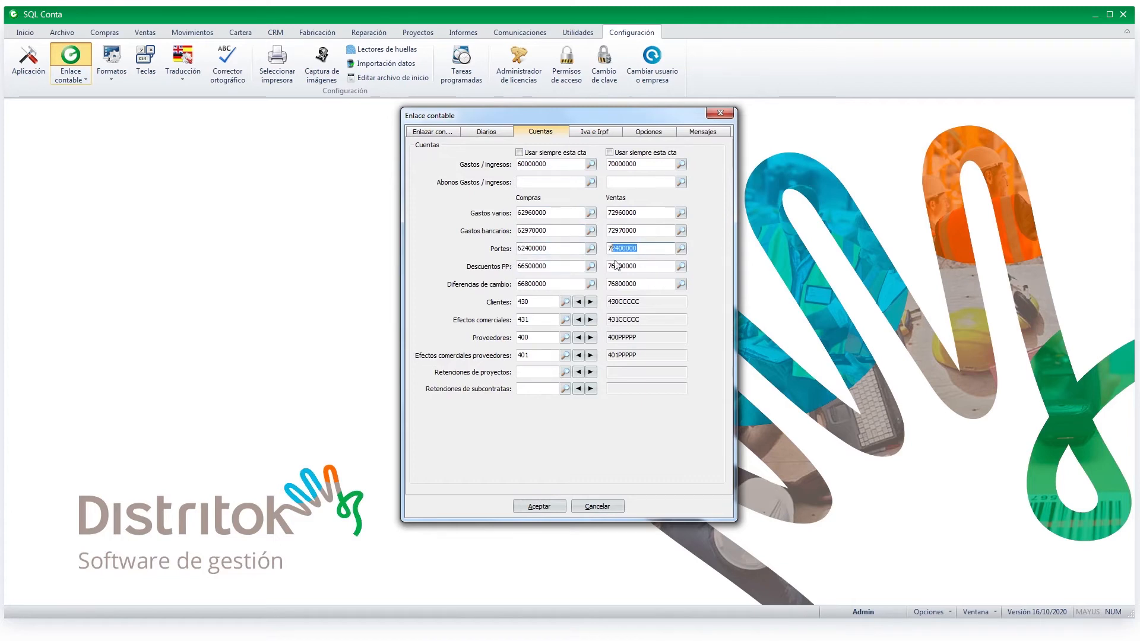
key("Tab")
left_click(660, 266)
left_click(517, 290)
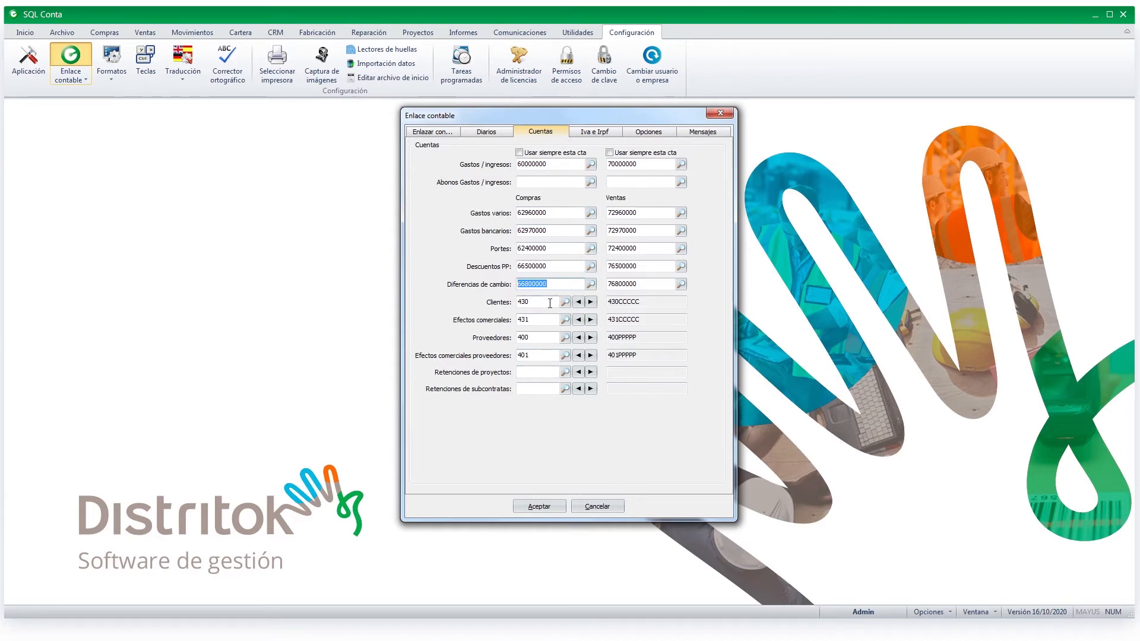
- Review the Clientes, Proveedores and Efectos comerciales account prefixes, then accept the accounting link settings
left_click_drag(529, 302, 515, 302)
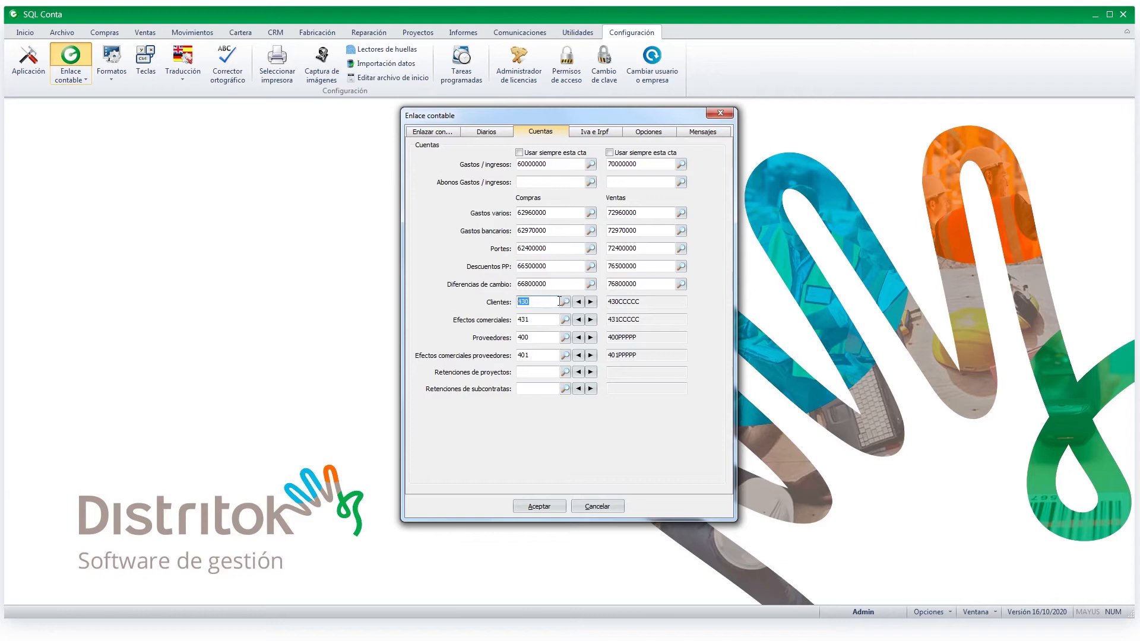
left_click_drag(536, 337, 515, 342)
left_click_drag(532, 320, 516, 359)
left_click(540, 507)
- Open the customers file, step through the first four records to check their Código, then close it
left_click(62, 32)
left_click(25, 57)
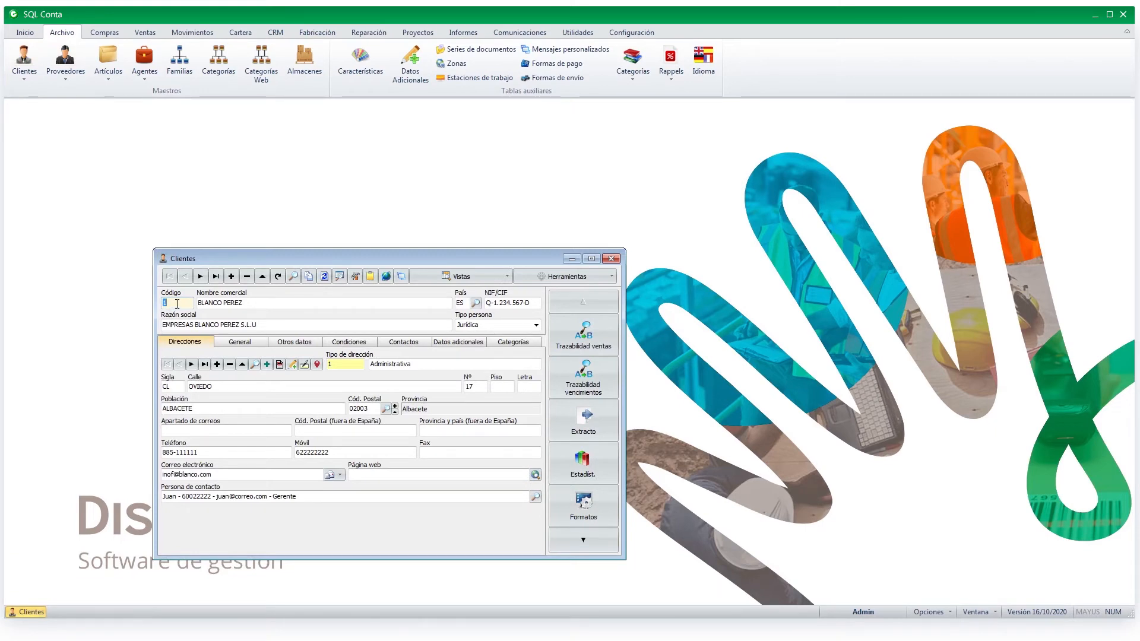
left_click_drag(269, 258, 273, 207)
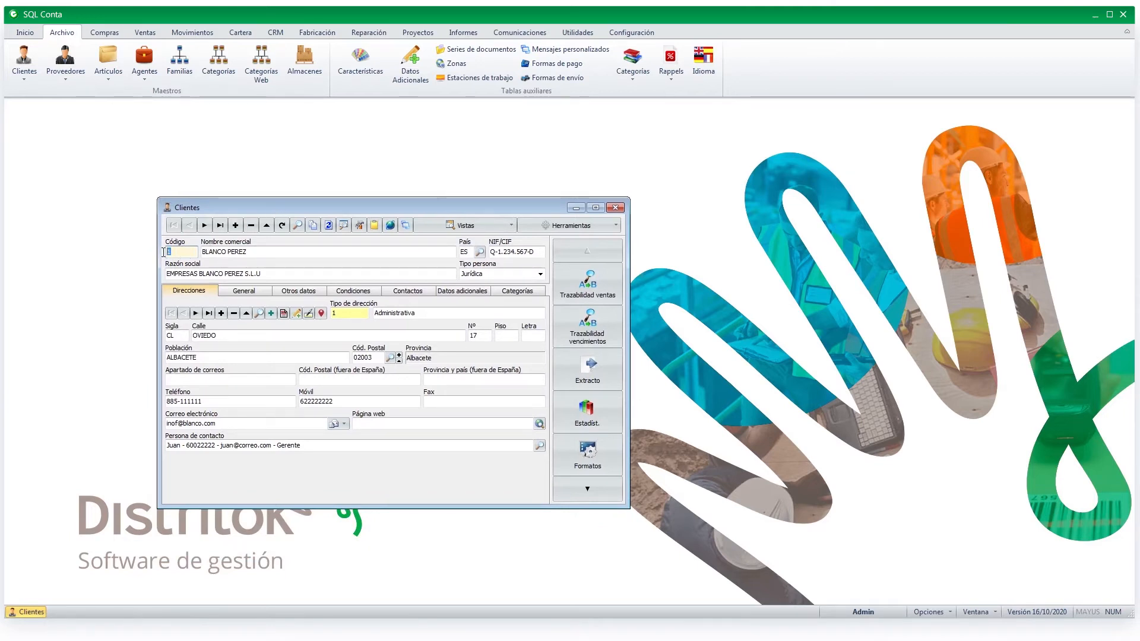
left_click(204, 225)
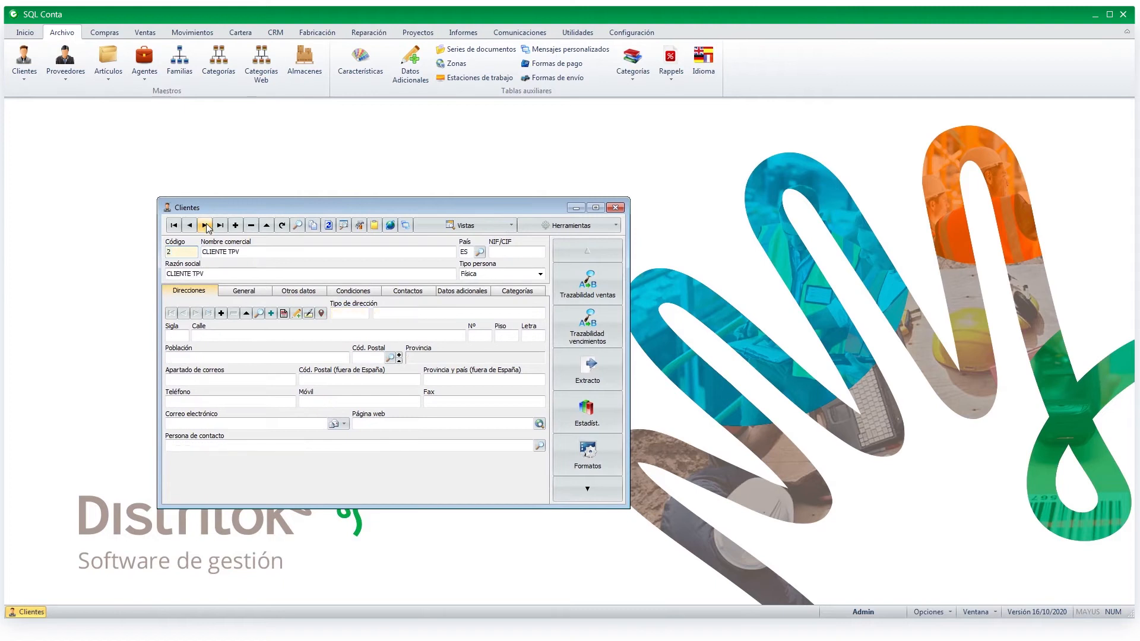
left_click(204, 225)
left_click(205, 225)
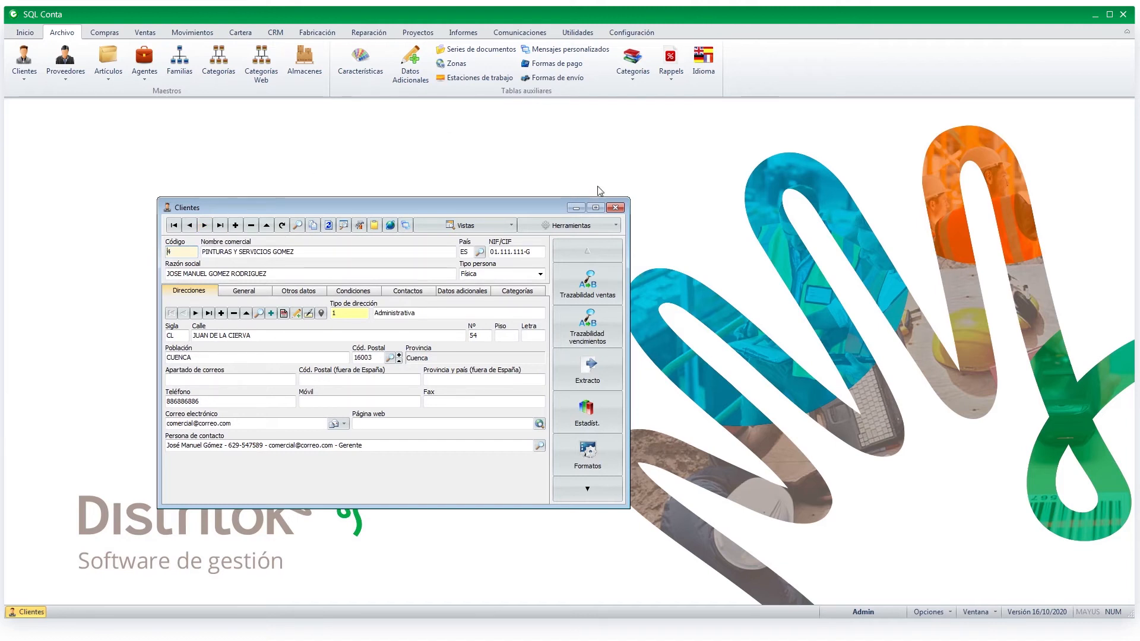
left_click(615, 207)
- Open supplier TELEFONICA, check its Código and the Cuenta contable in its Otros datos, then close the suppliers window
left_click(63, 57)
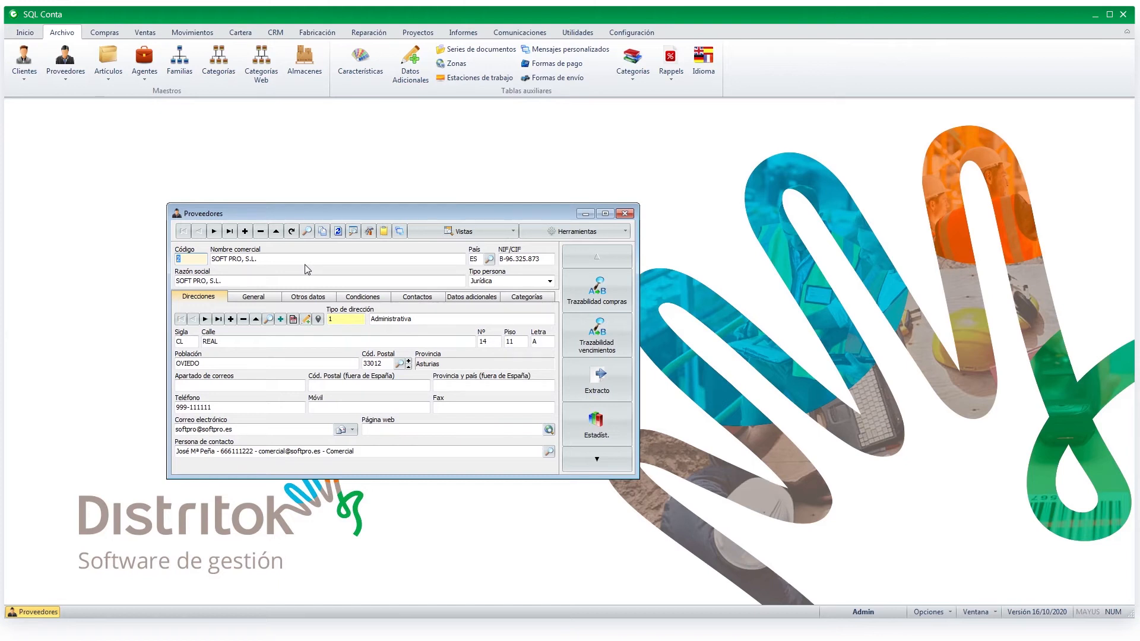
left_click(229, 231)
left_click(199, 231)
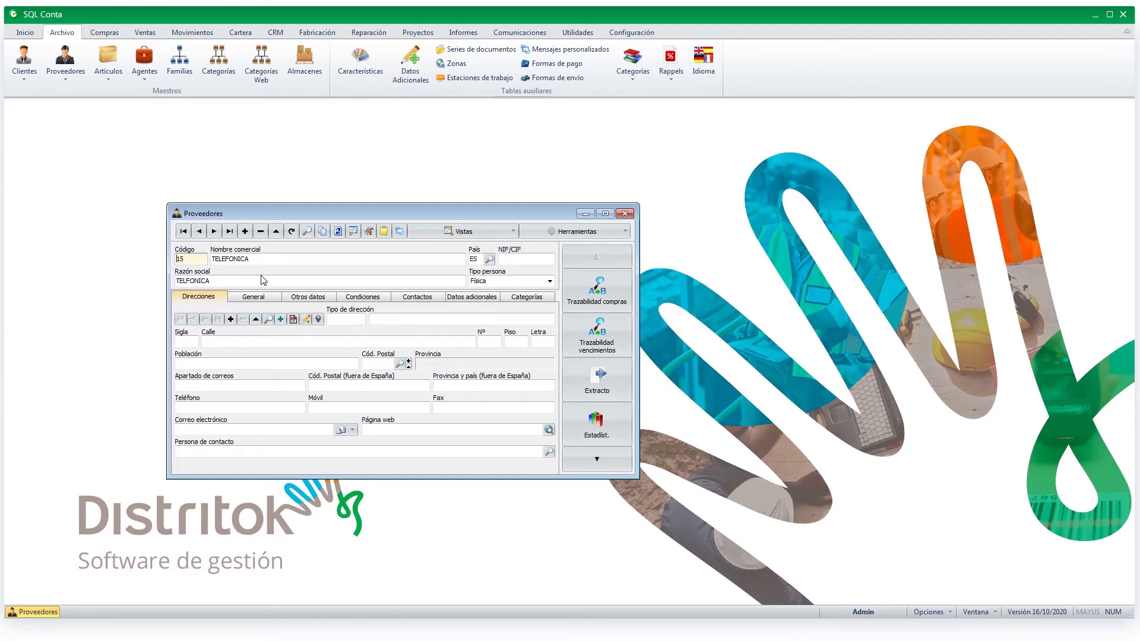
double_click(190, 259)
left_click(302, 298)
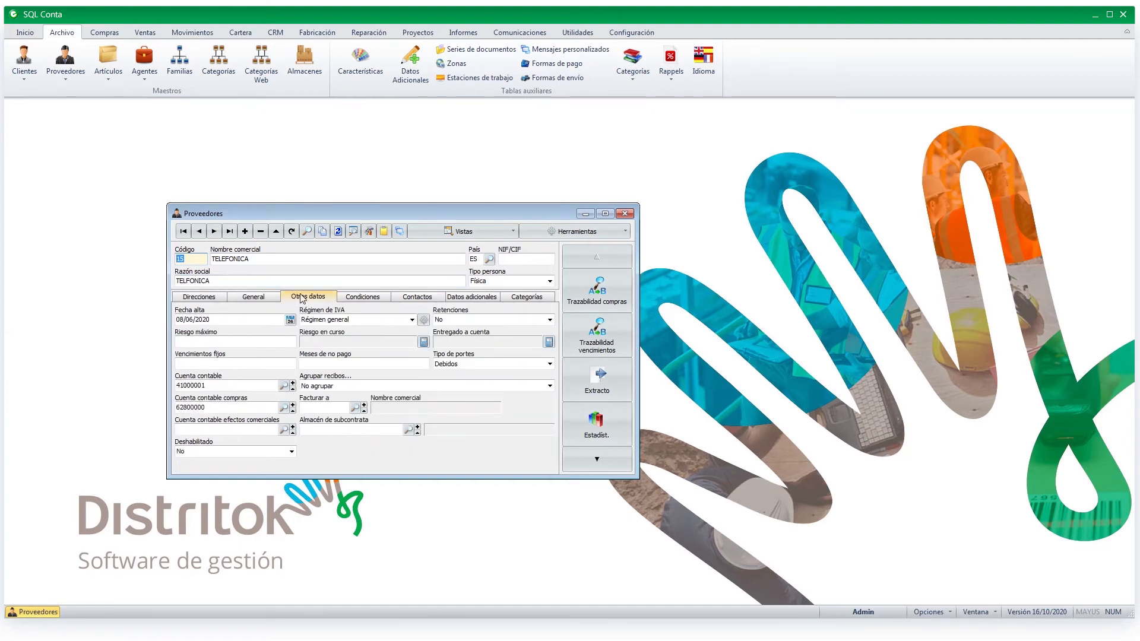
left_click_drag(207, 386, 174, 387)
left_click(624, 213)
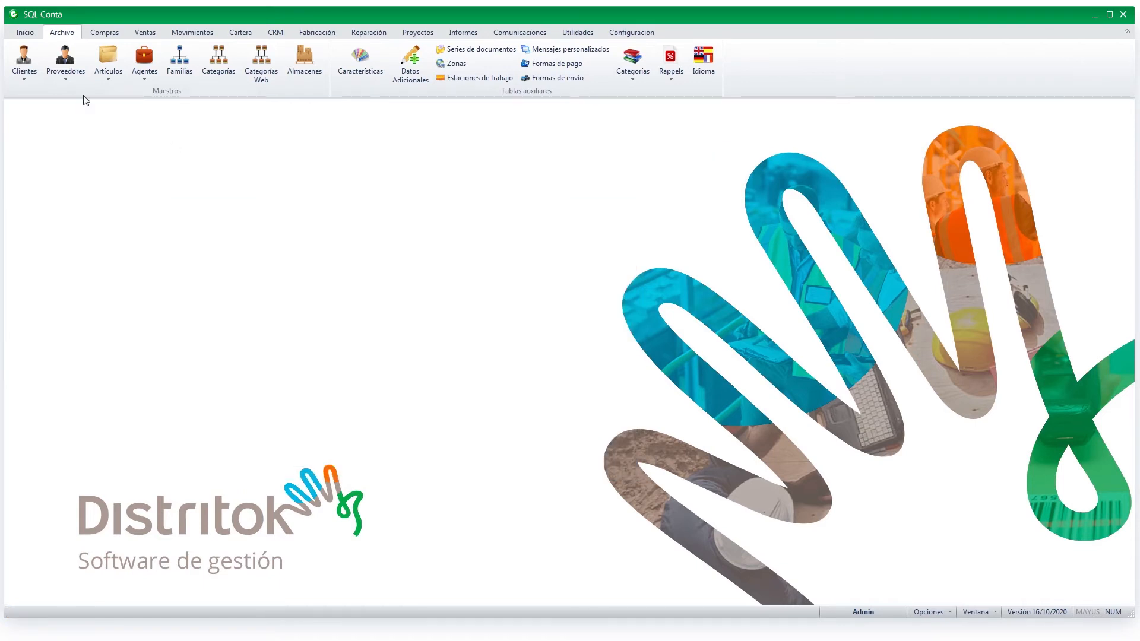
- Check the Cuenta contable and Cuenta contable efectos comerciales fields in the first customer's Otros datos, then close the window
left_click(23, 60)
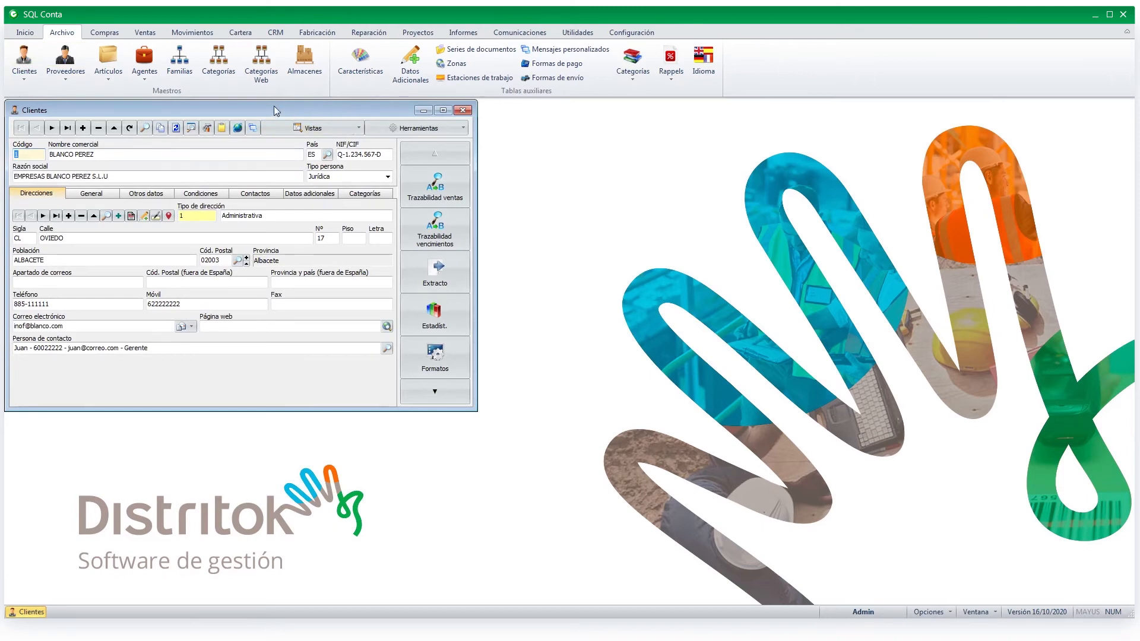
left_click_drag(273, 105, 393, 157)
left_click(266, 248)
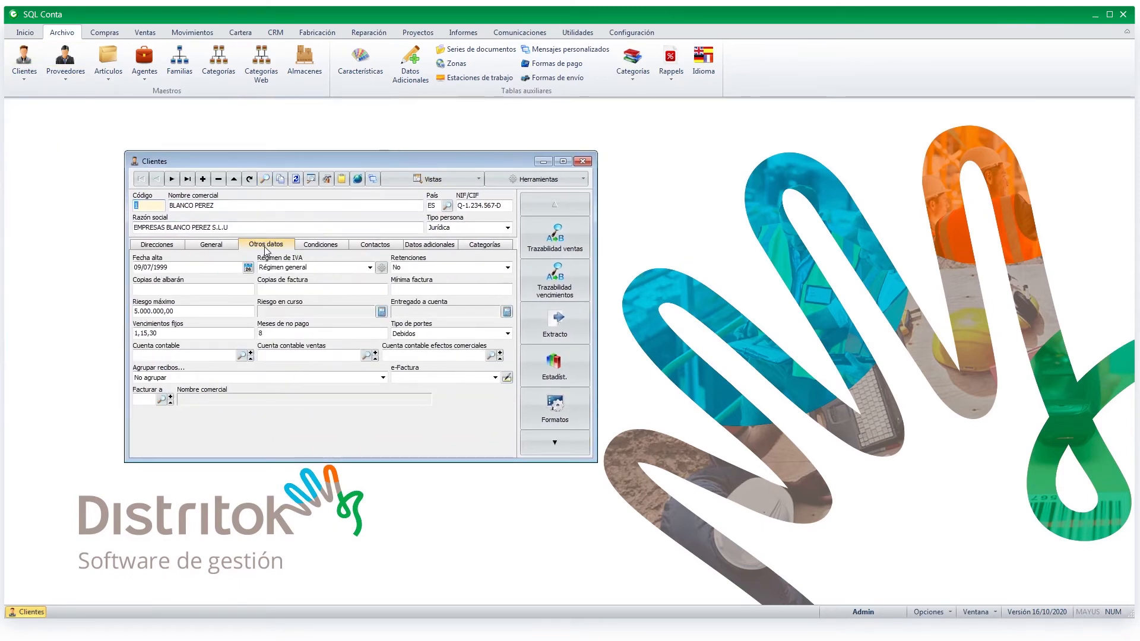
left_click(162, 355)
left_click(424, 356)
left_click(583, 161)
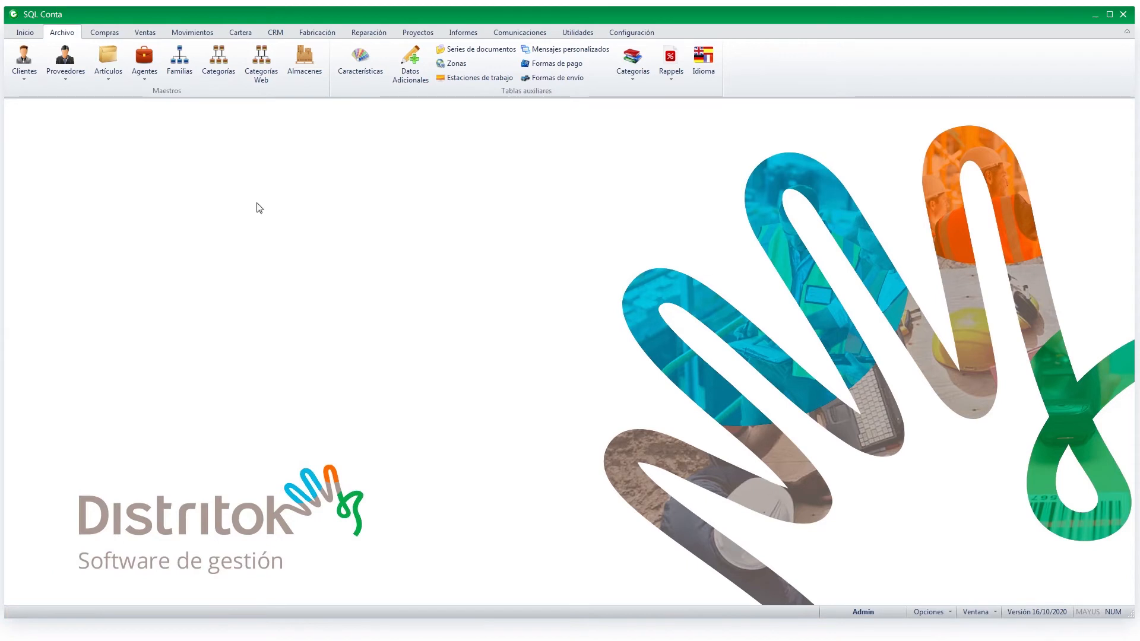
- Reopen the accounting link and review the project and subcontract retention accounts and the Iva e Irpf accounts
left_click(617, 34)
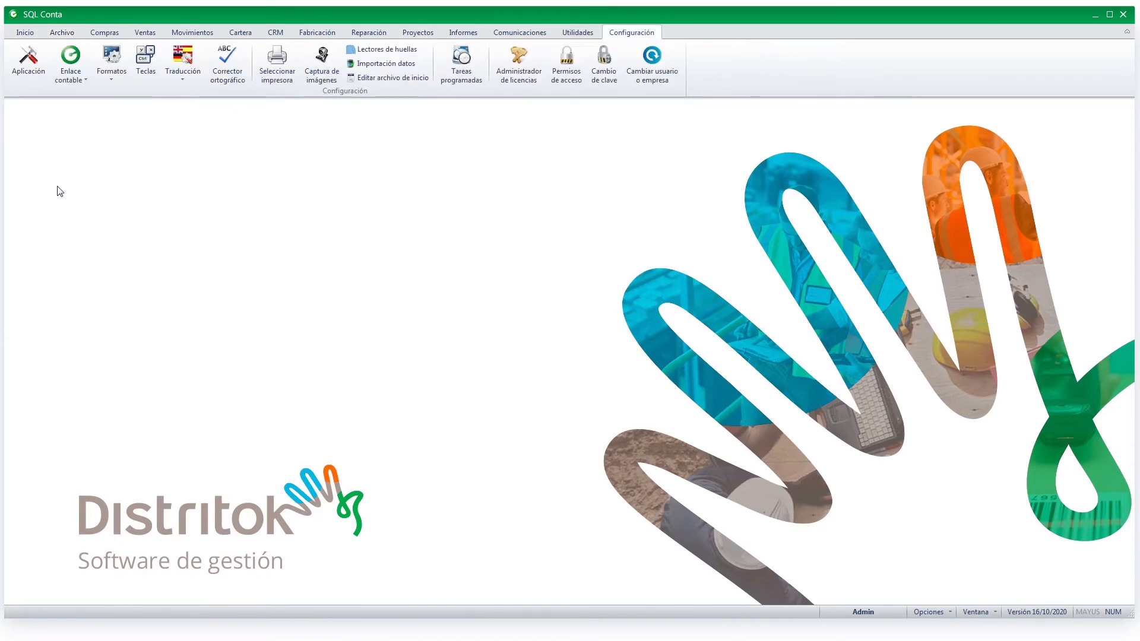
left_click(62, 65)
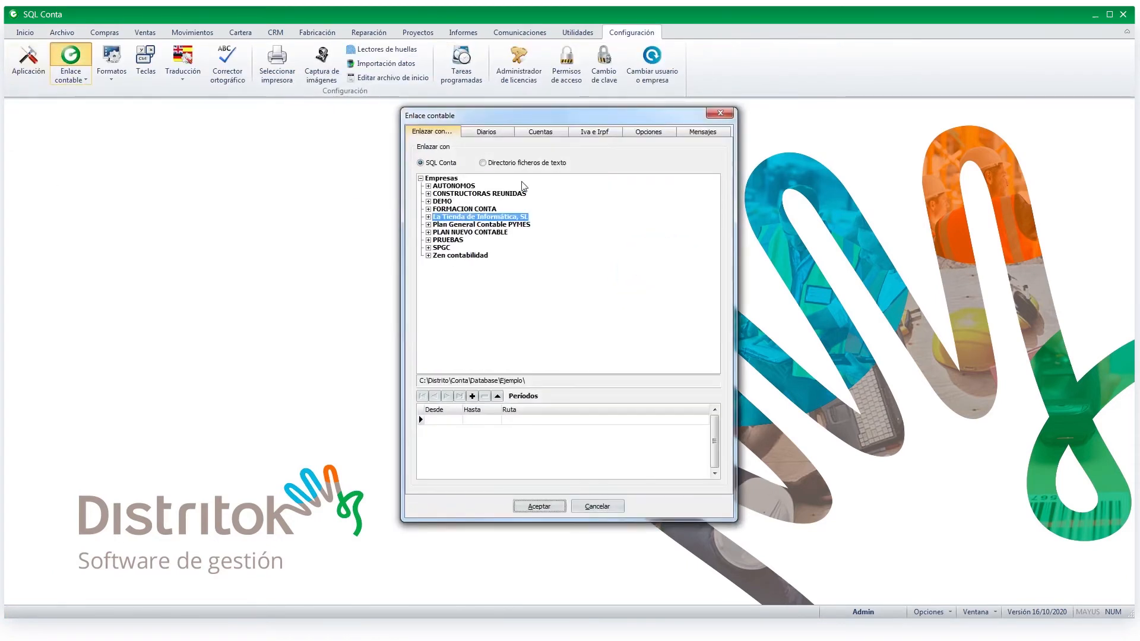
left_click(542, 133)
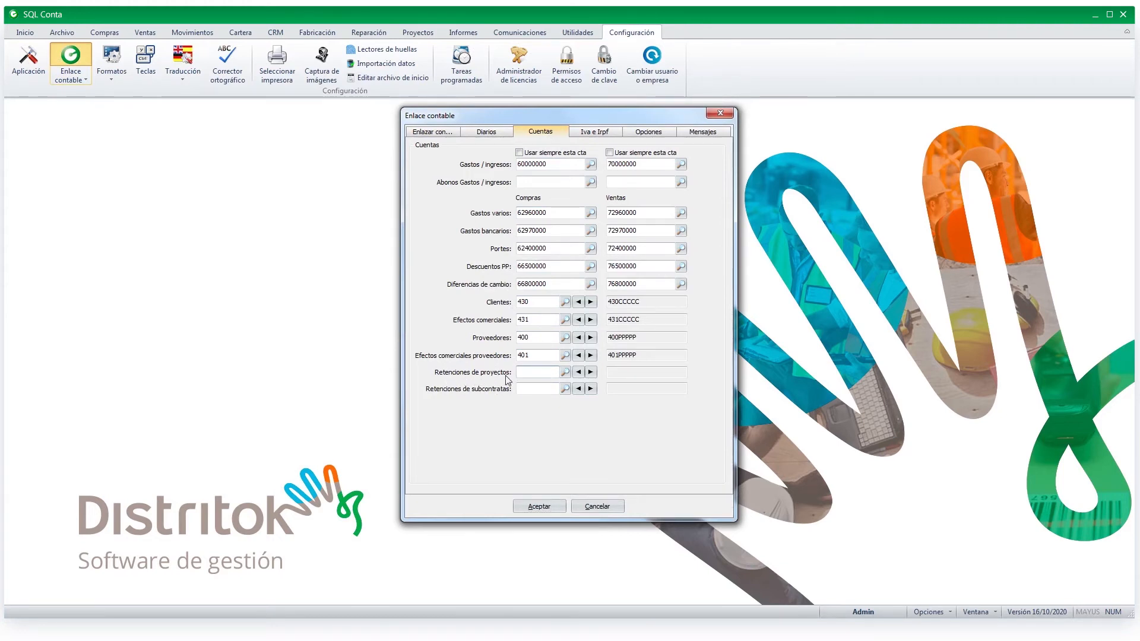
left_click(538, 390)
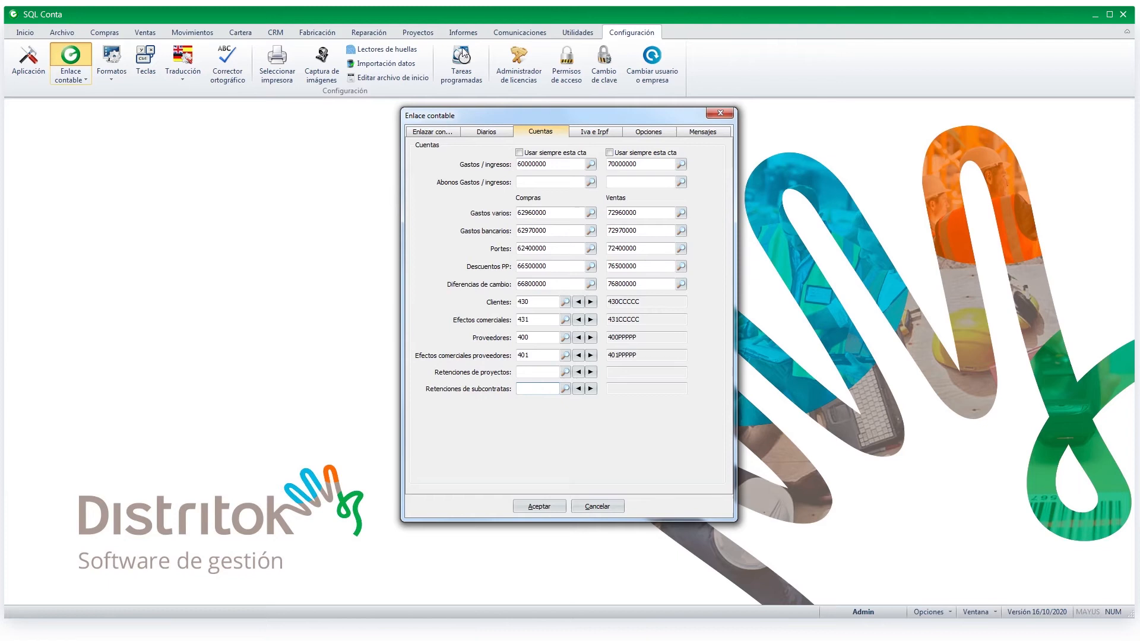
left_click(587, 132)
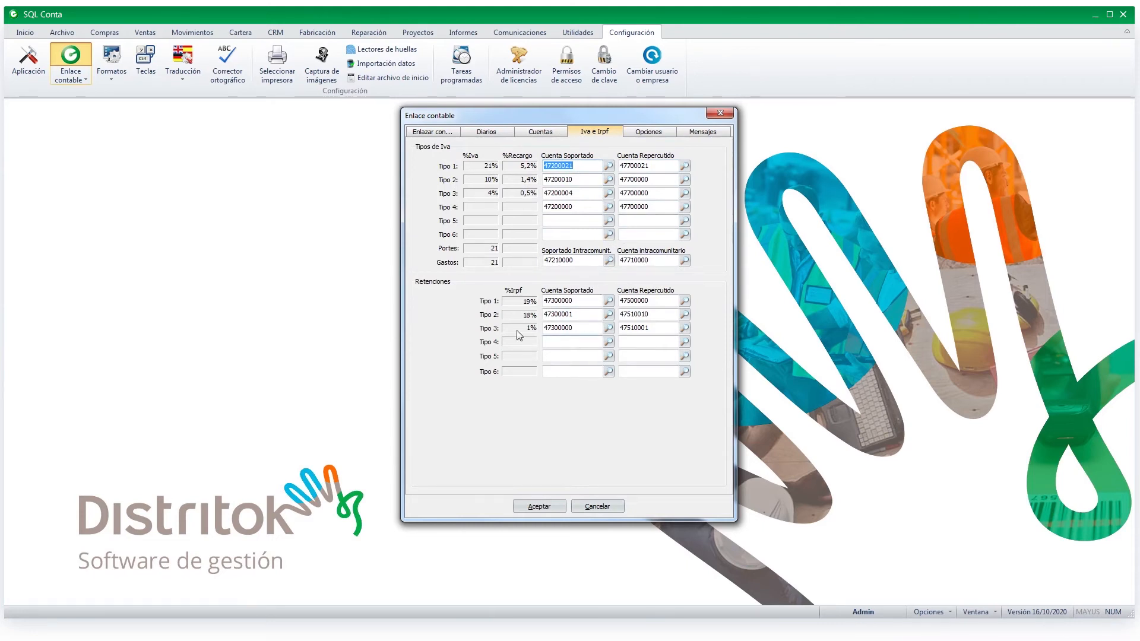
- Review the accounting link's Opciones, including the linking of commercial effects and the choices for Fecha apuntes facturas
left_click(643, 133)
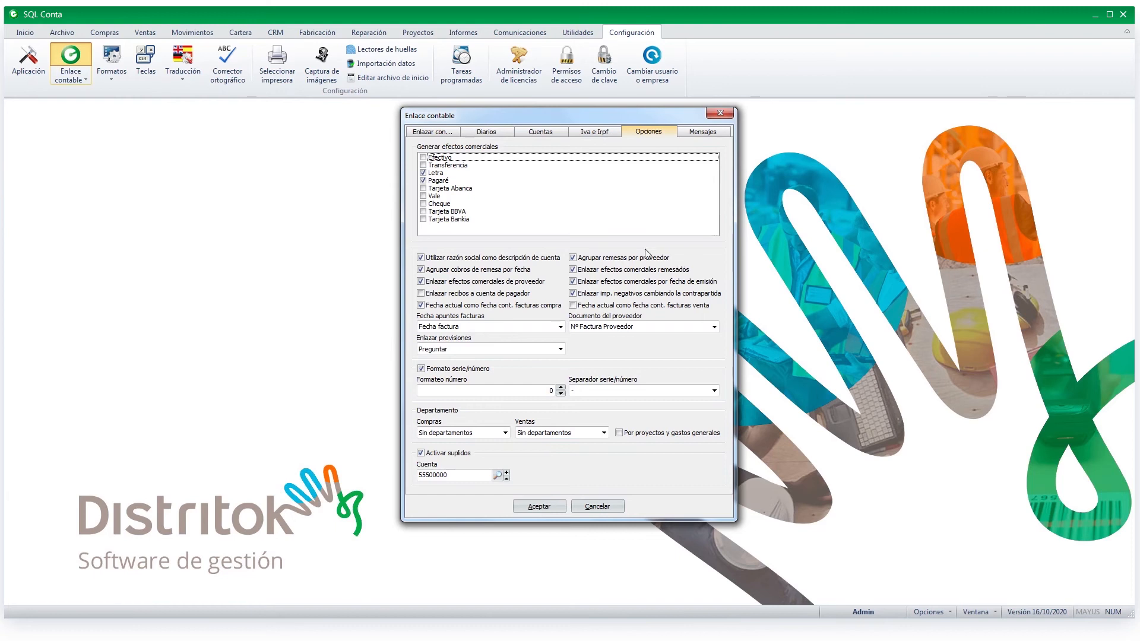
mouse_move(624, 281)
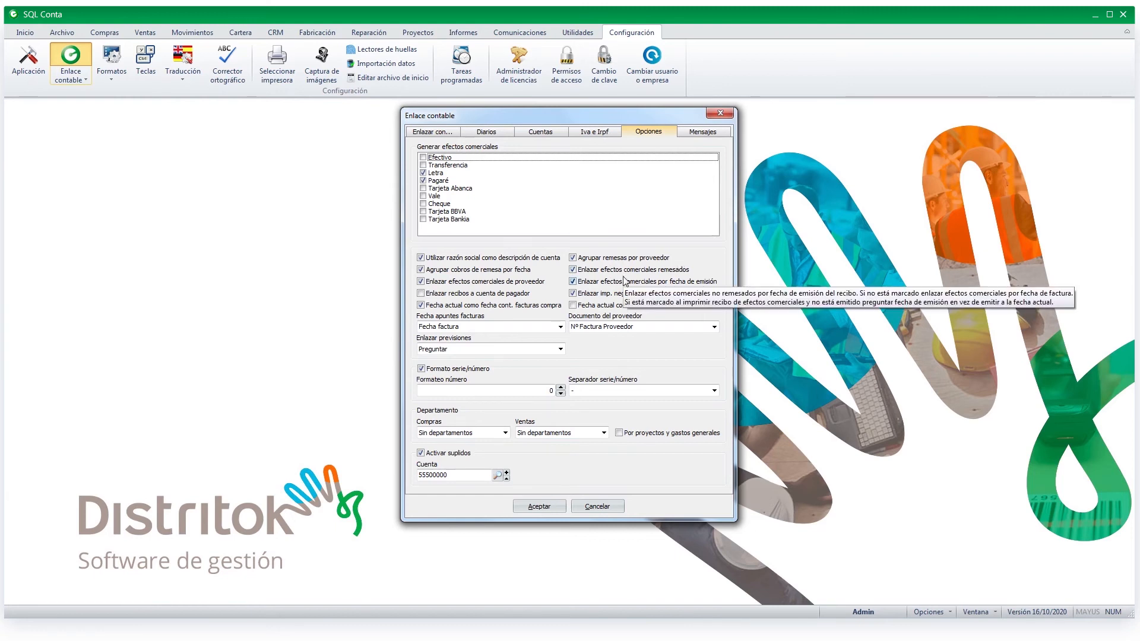
mouse_move(689, 275)
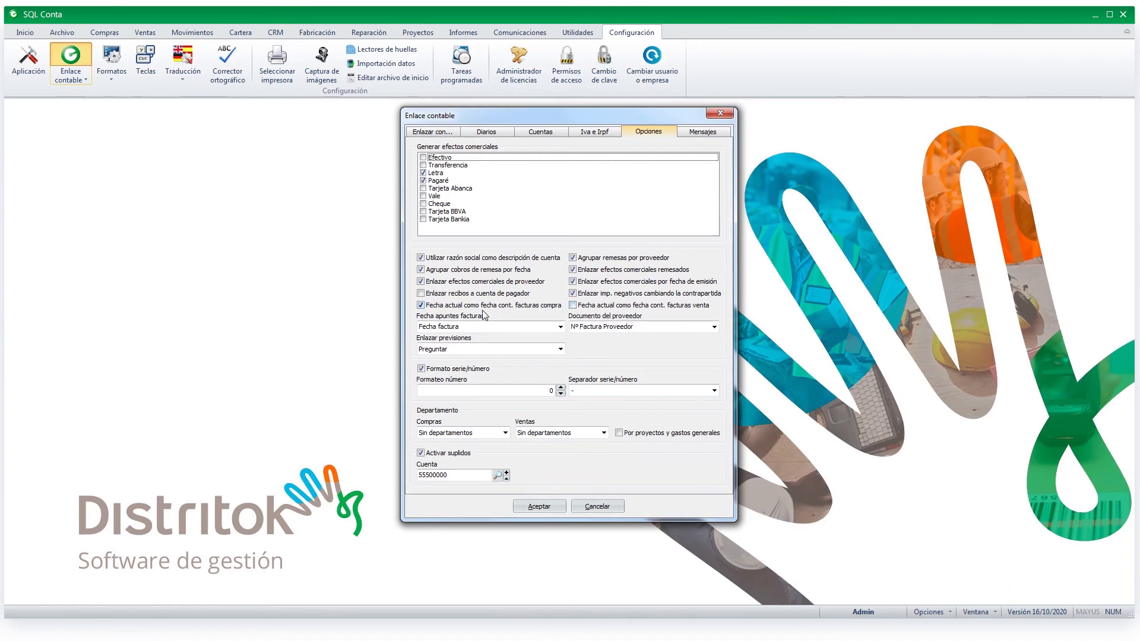
left_click(560, 327)
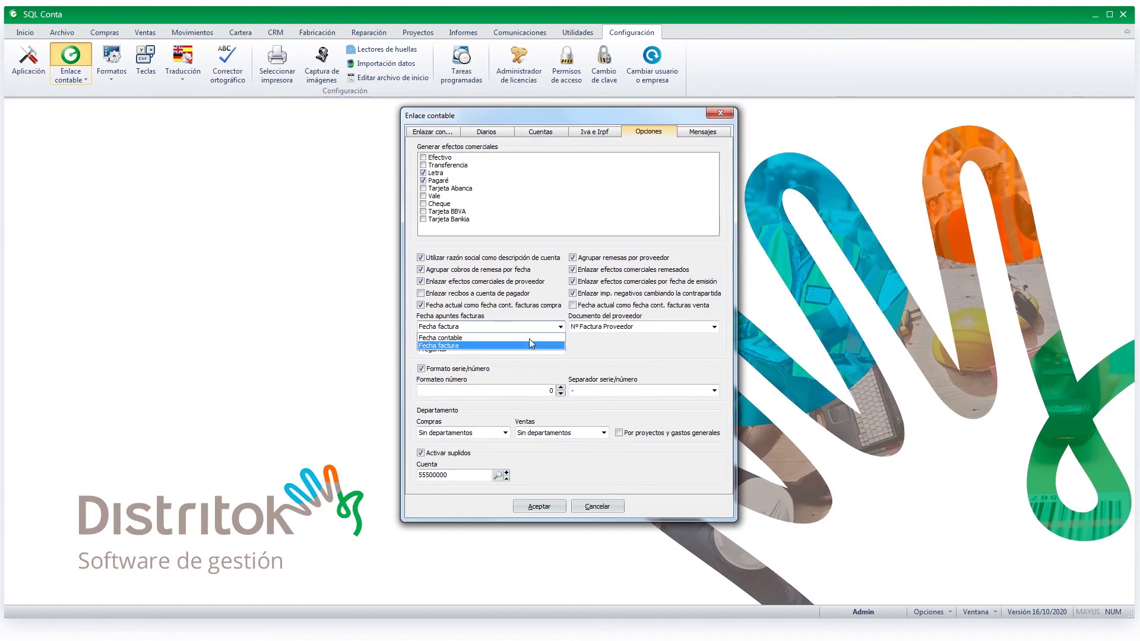
left_click(560, 327)
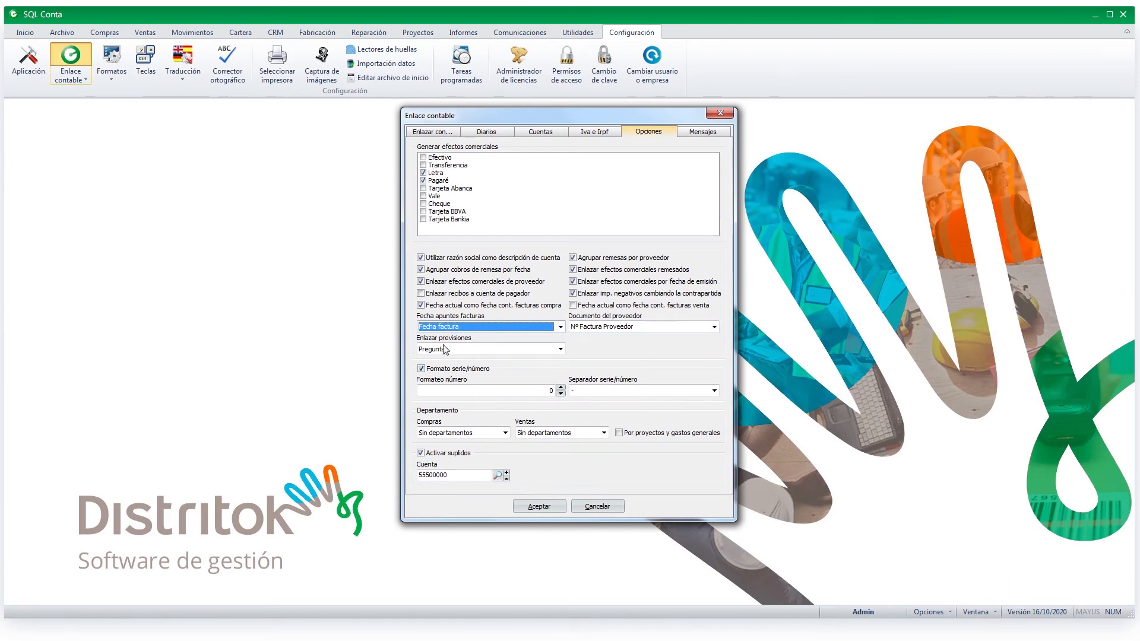
- Review the choices for Enlazar previsiones and Separador serie/número in the accounting link options
left_click(560, 350)
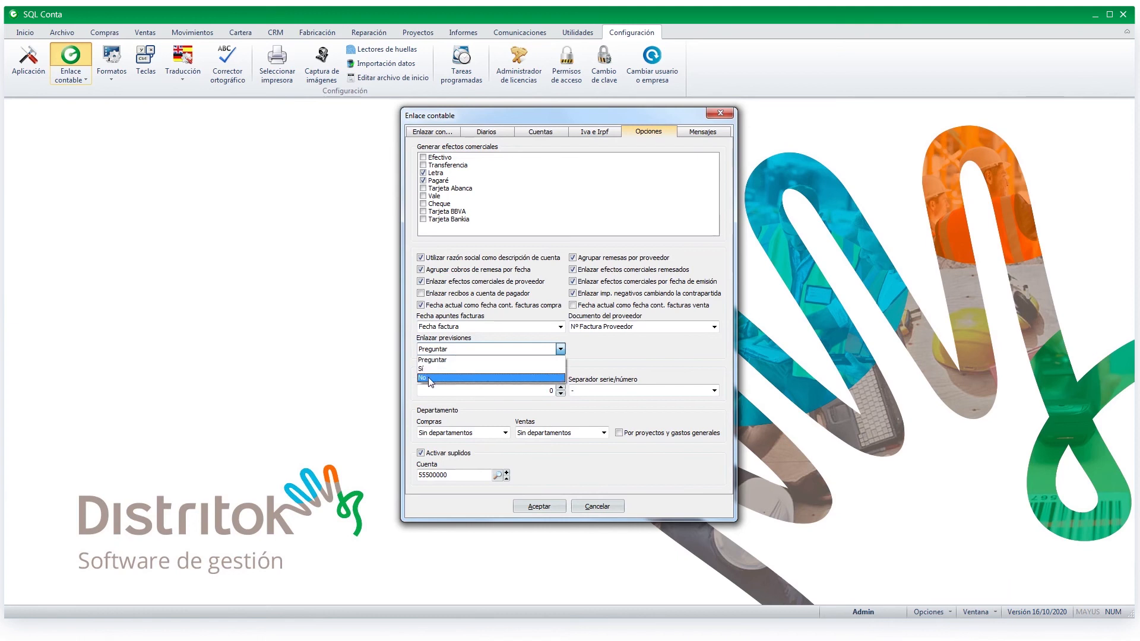
left_click(643, 369)
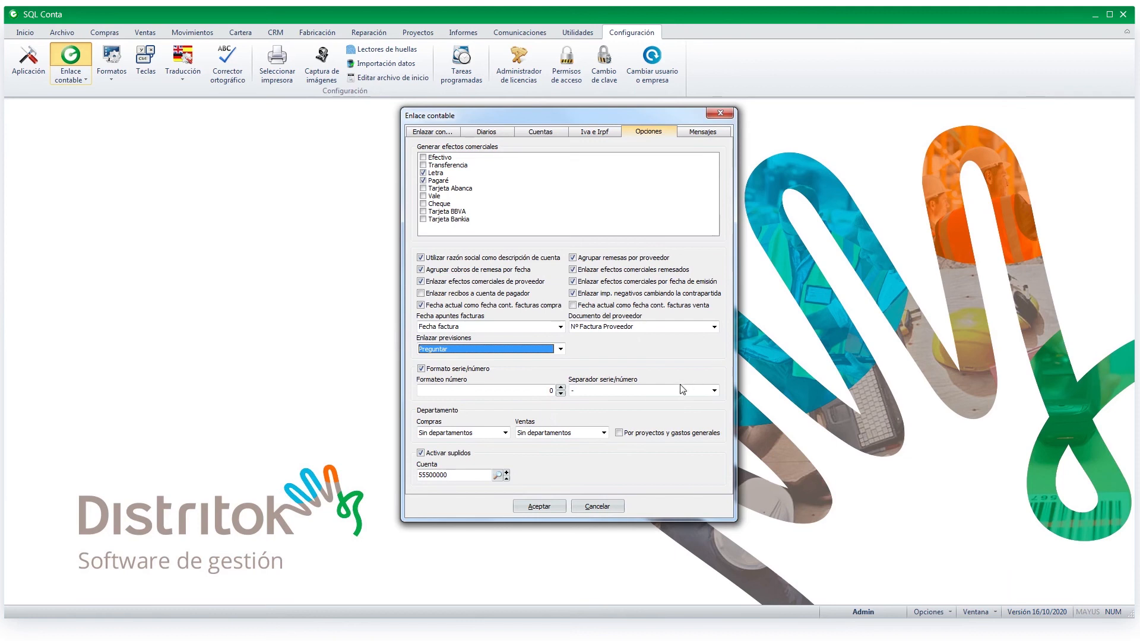
left_click(714, 391)
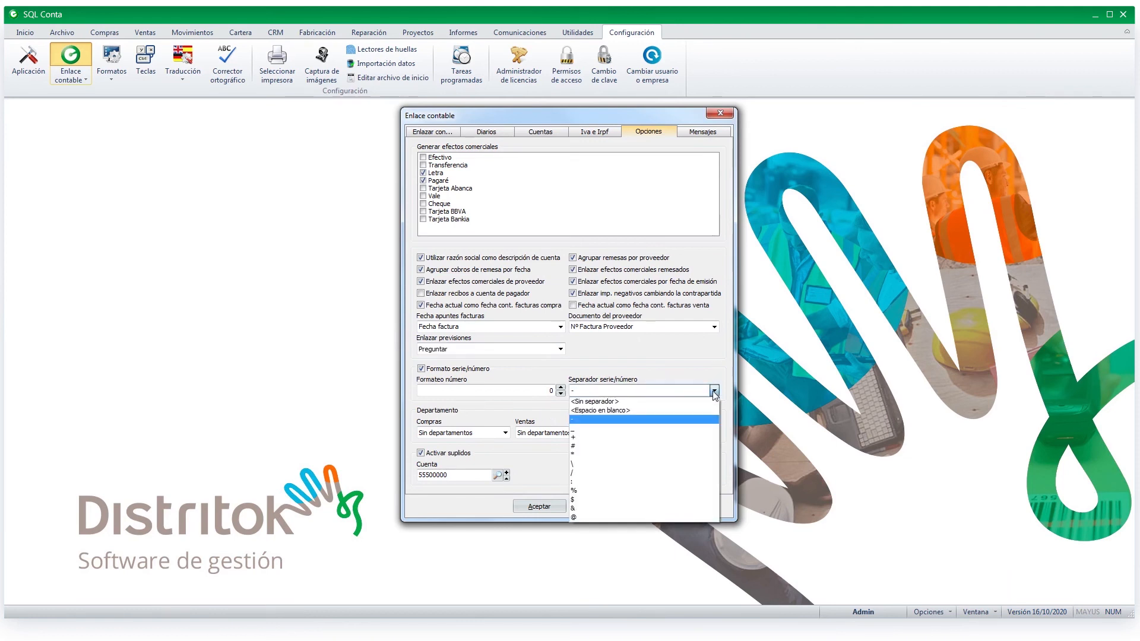
left_click(713, 391)
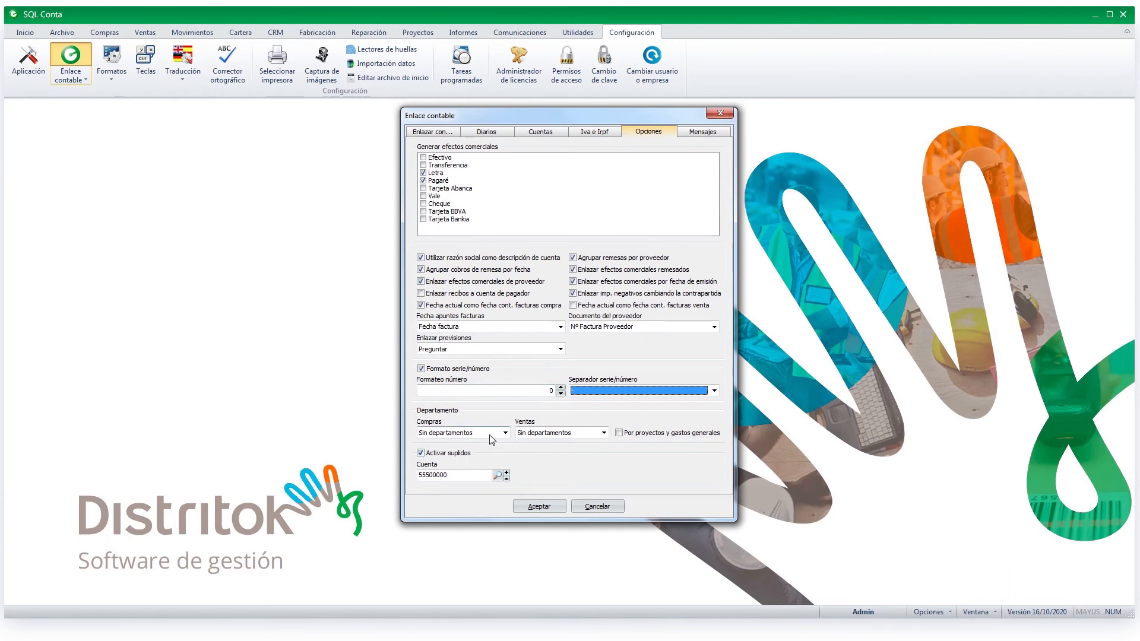
- Review the Departamento choices for Compras and Ventas, and try the Por proyectos y gastos generales option on and off
left_click(505, 432)
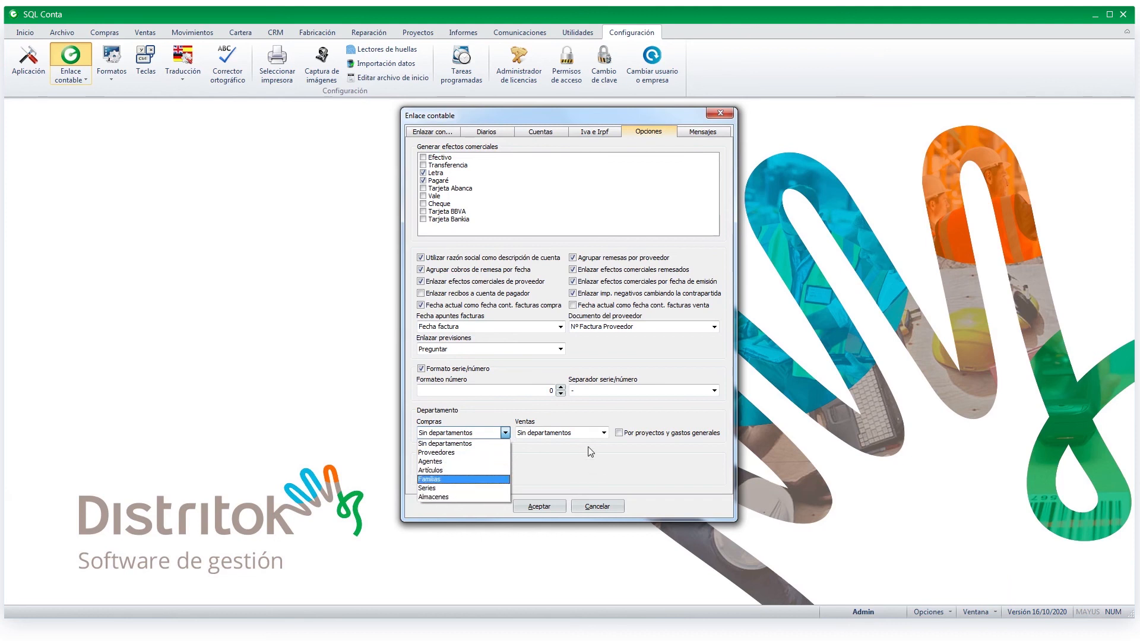
left_click(604, 433)
left_click(604, 433)
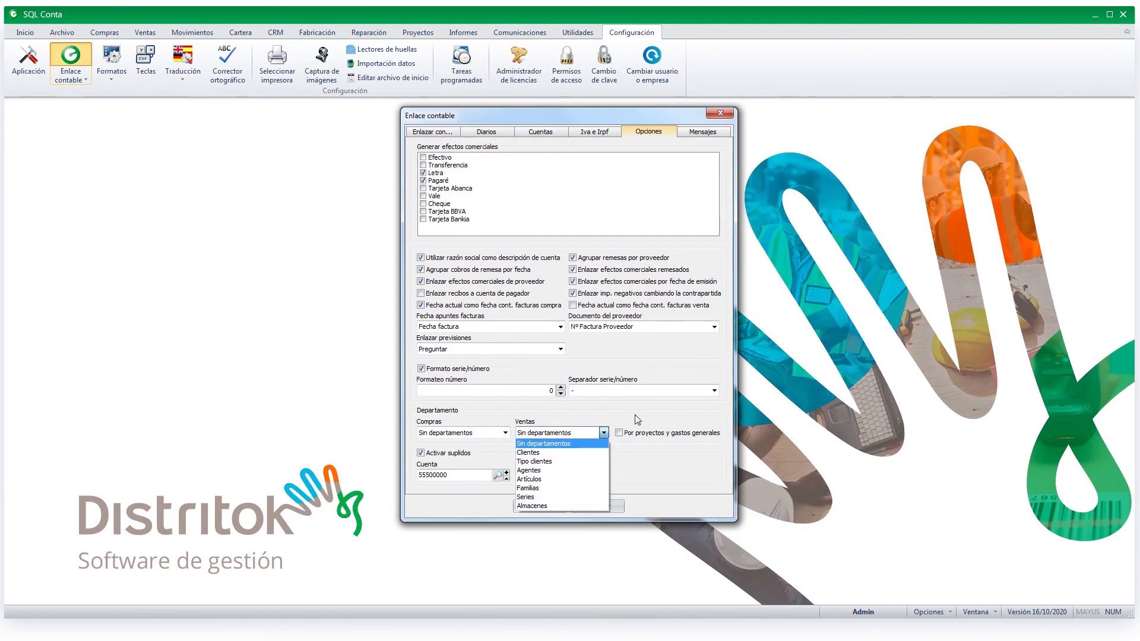
left_click(604, 432)
left_click(618, 432)
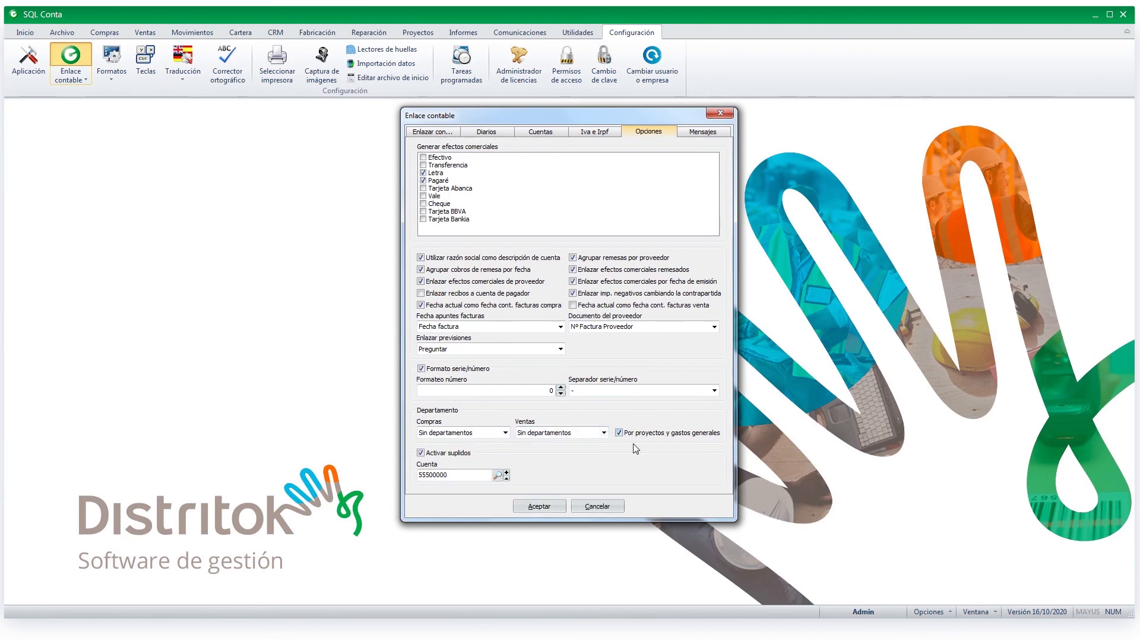
left_click(618, 433)
- Check the Cuenta assigned under Activar suplidos
left_click(468, 478)
left_click(420, 476)
left_click_drag(468, 478, 418, 476)
- In the link's Mensajes, replace the wording before the variable in the purchase invoice message with "Fact. compra"
left_click(696, 136)
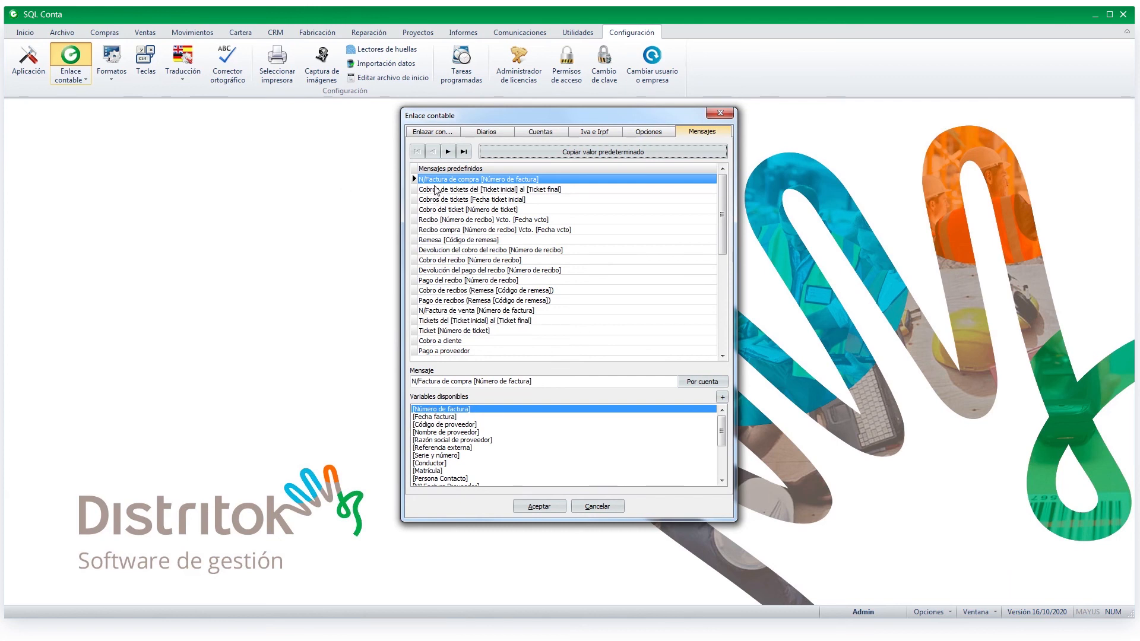
left_click_drag(552, 382, 391, 384)
left_click(587, 383)
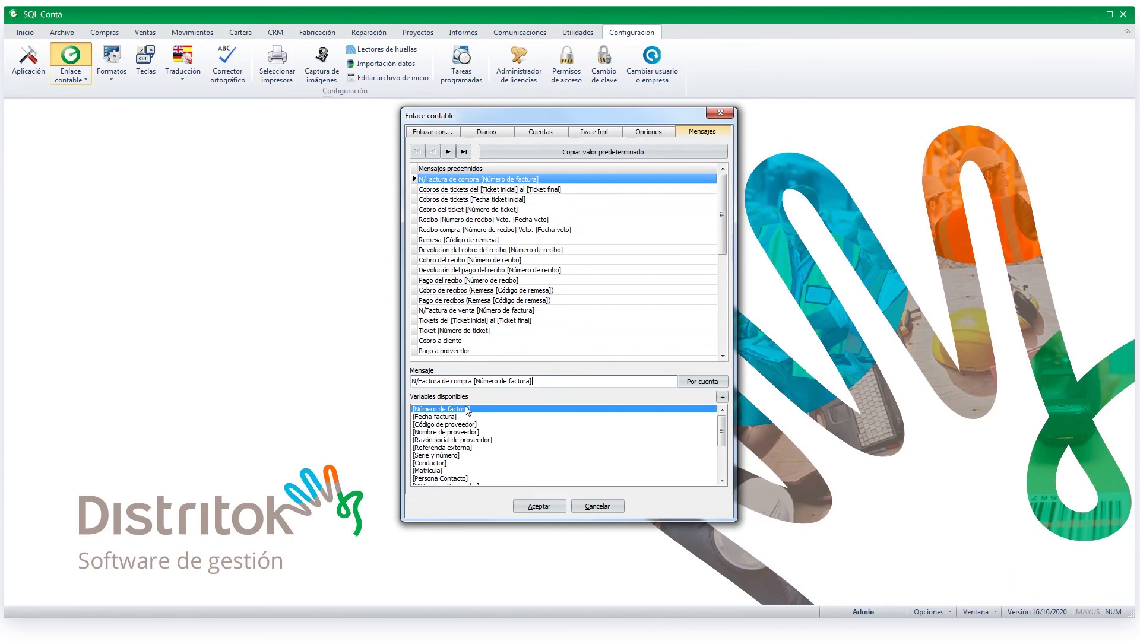
left_click(472, 382)
key("BackSpace")
key("BackSpace")
key("BackSpace")
key("BackSpace")
key("BackSpace")
key("BackSpace")
key("BackSpace")
key("BackSpace")
key("BackSpace")
key("BackSpace")
key("BackSpace")
key("BackSpace")
key("BackSpace")
key("BackSpace")
key("BackSpace")
key("BackSpace")
key("BackSpace")
key("BackSpace")
key("BackSpace")
key("BackSpace")
type("Fact. compra")
left_click(537, 380)
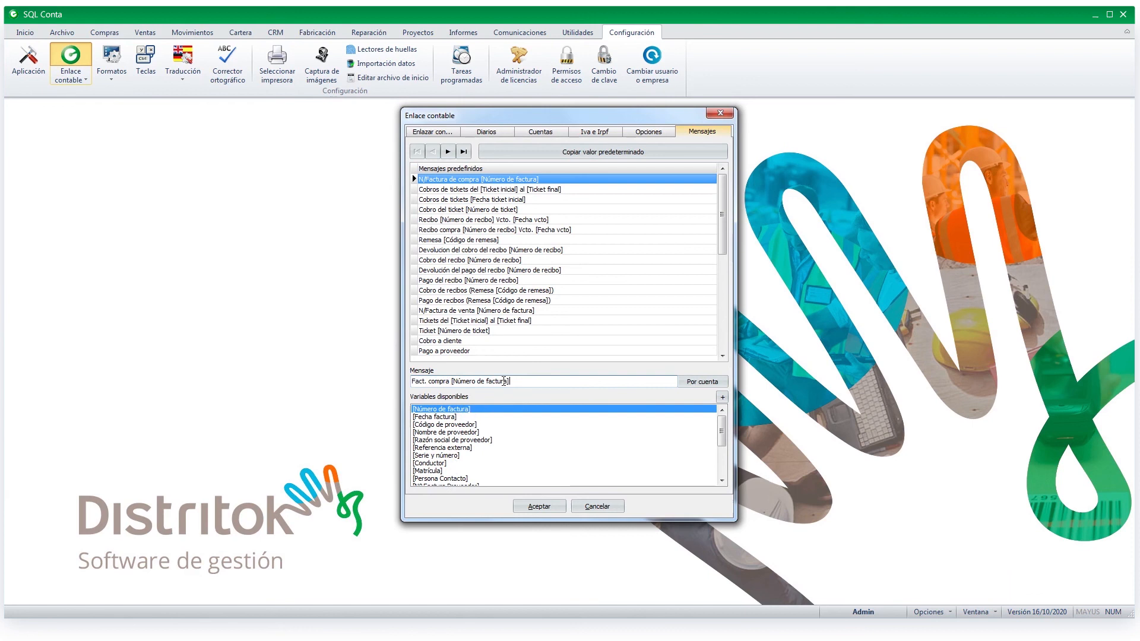
- Replace the [Número de factura] variable in the purchase invoice message with [Nº Factura Proveedor] followed by [Nombre de proveedor]
left_click_drag(520, 380, 450, 381)
key("BackSpace")
left_click(722, 481)
left_click(722, 480)
left_click(722, 481)
left_click(721, 481)
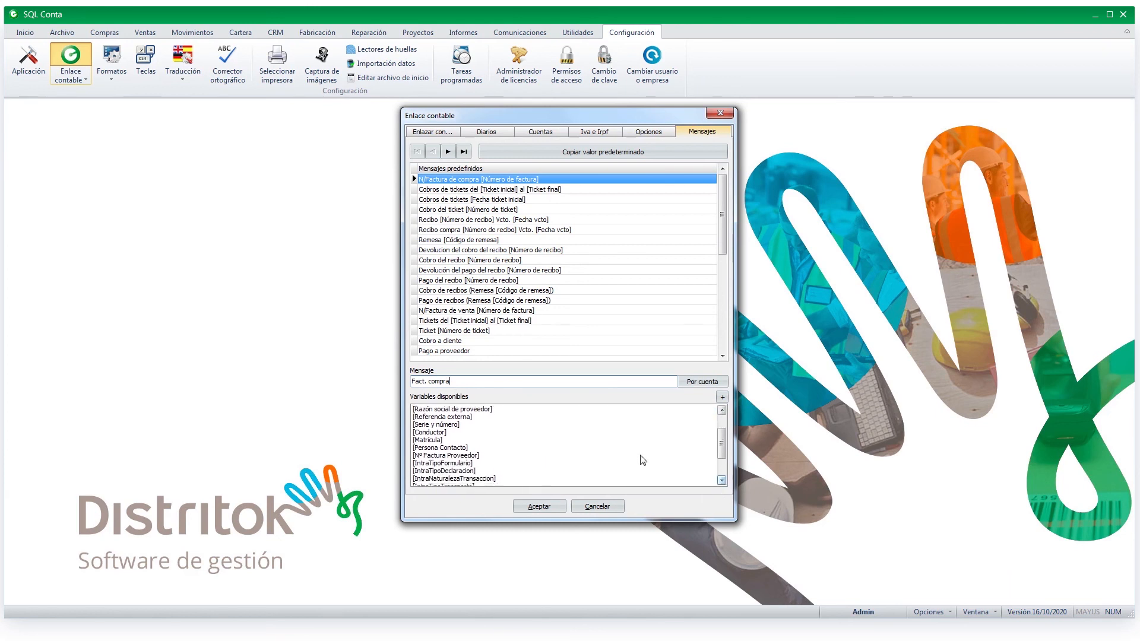
left_click(449, 455)
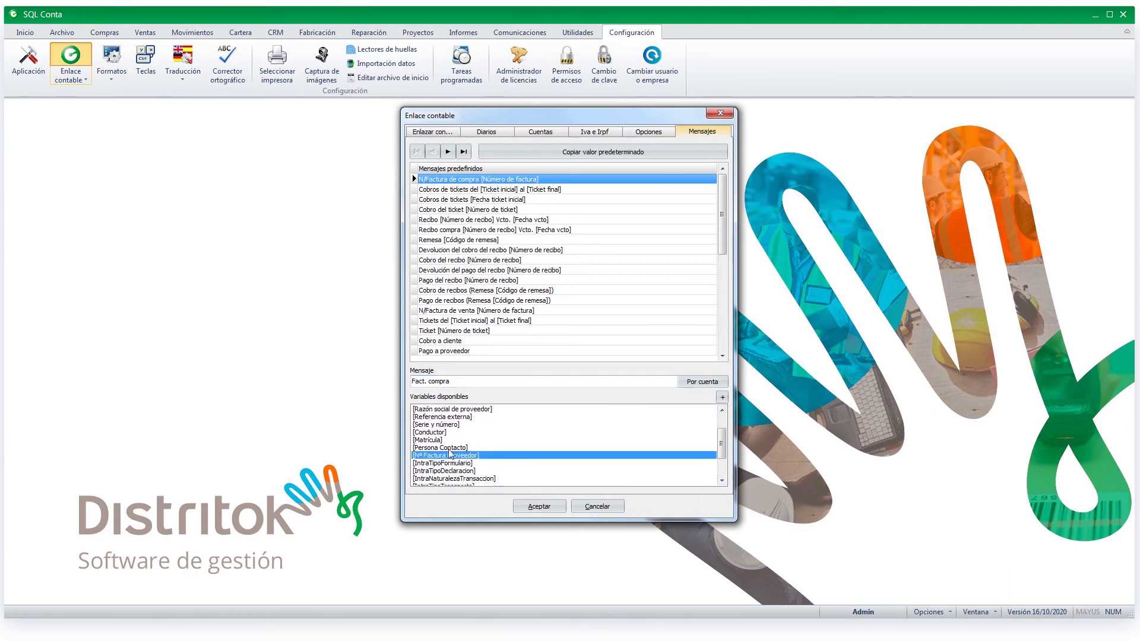
double_click(487, 455)
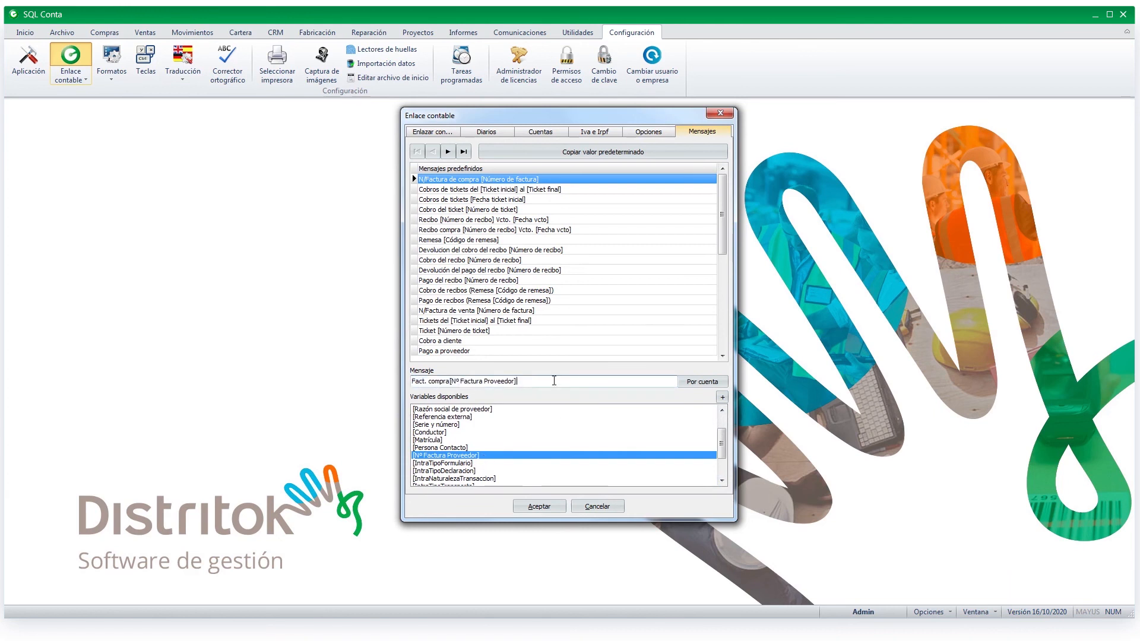
left_click_drag(723, 441, 723, 428)
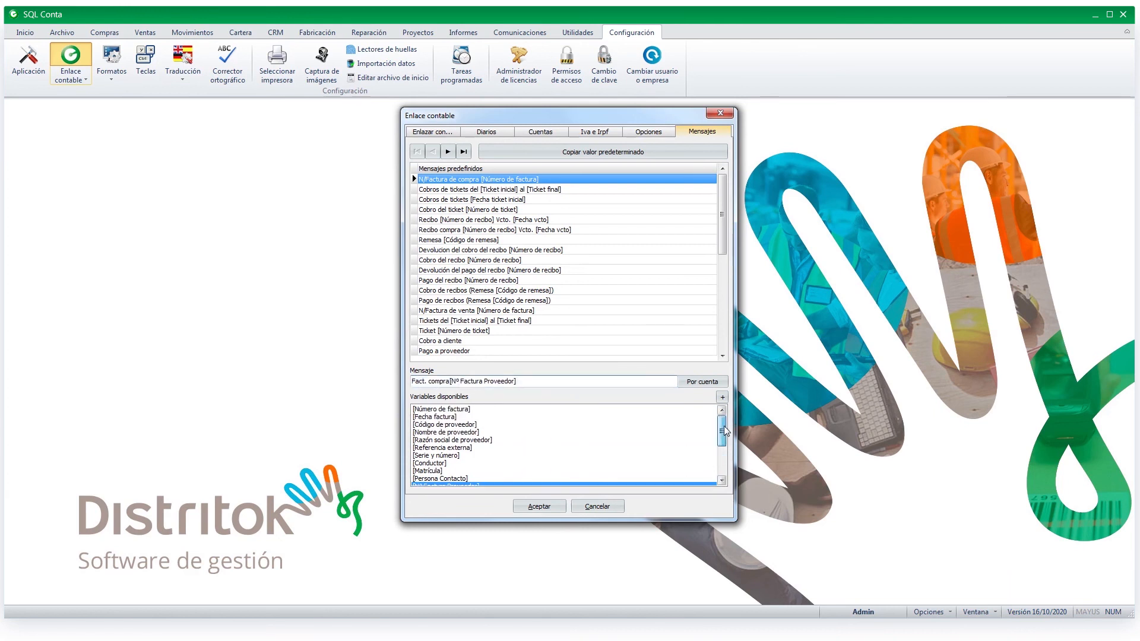
double_click(460, 433)
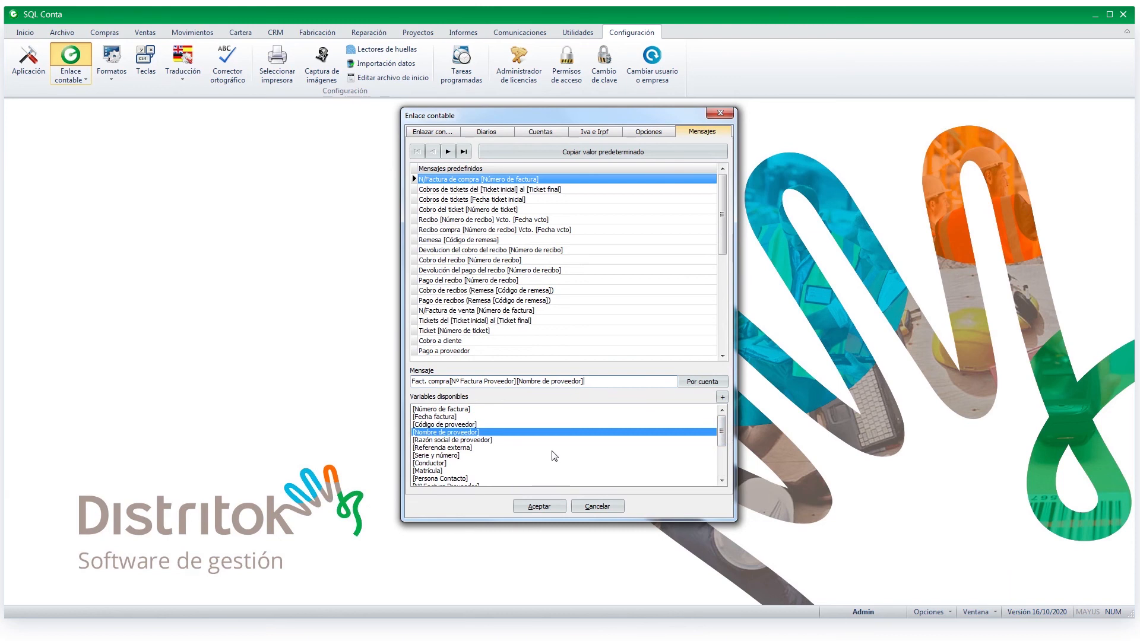
- Add a per-account purchase invoice message reading "Fact. [Número de factura][Referencia externa]"
left_click(700, 382)
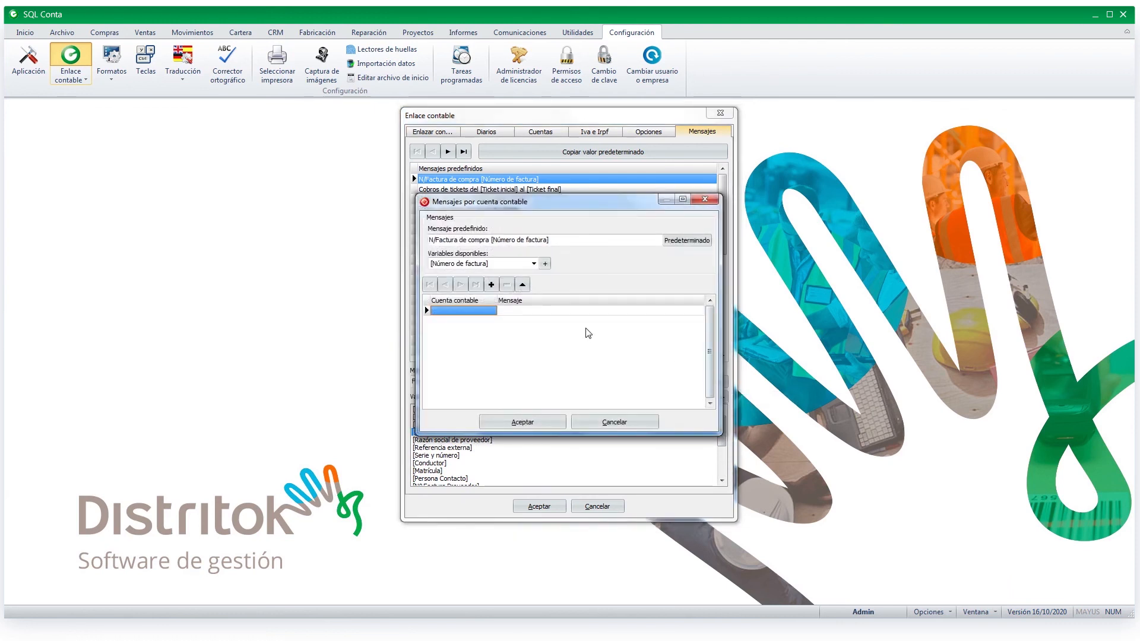
left_click(529, 309)
left_click(537, 309)
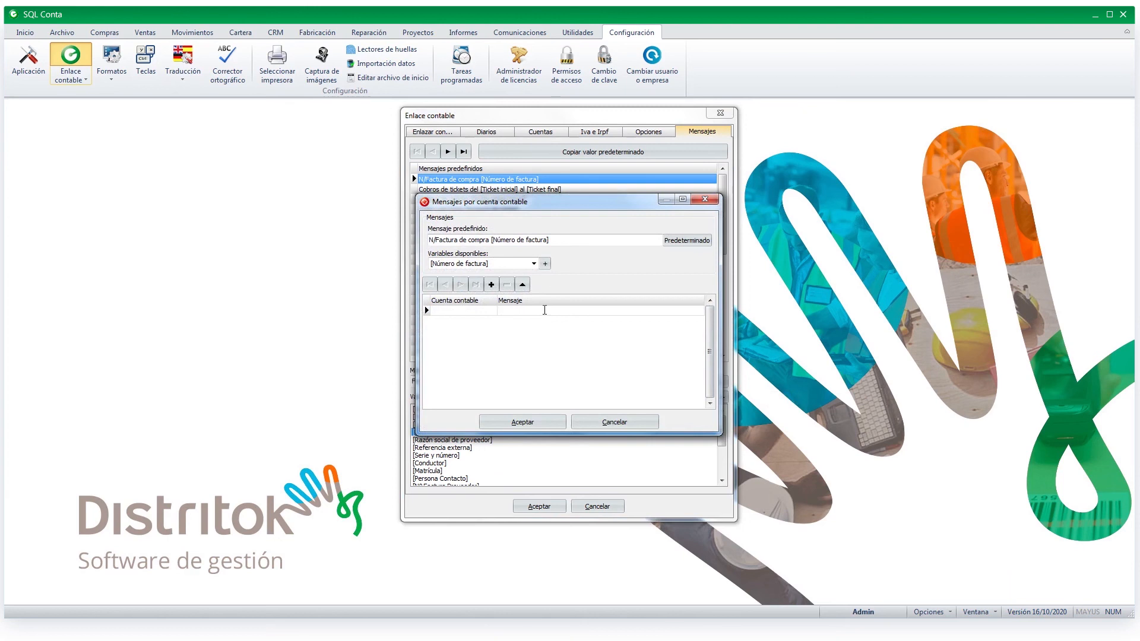
type("Fact.")
left_click(545, 264)
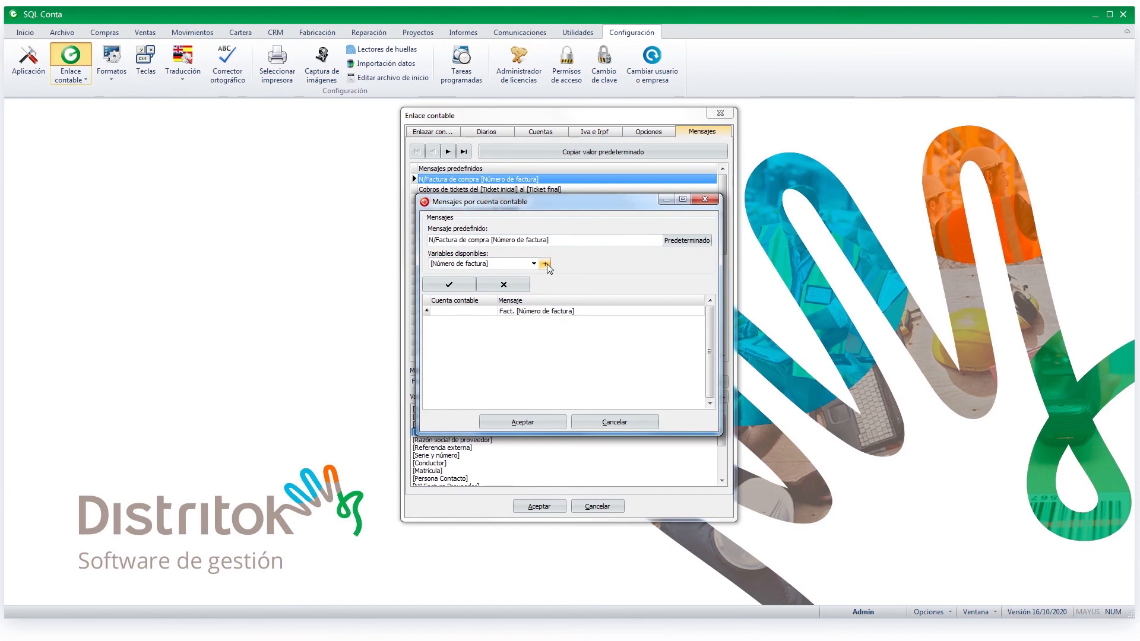
left_click(534, 264)
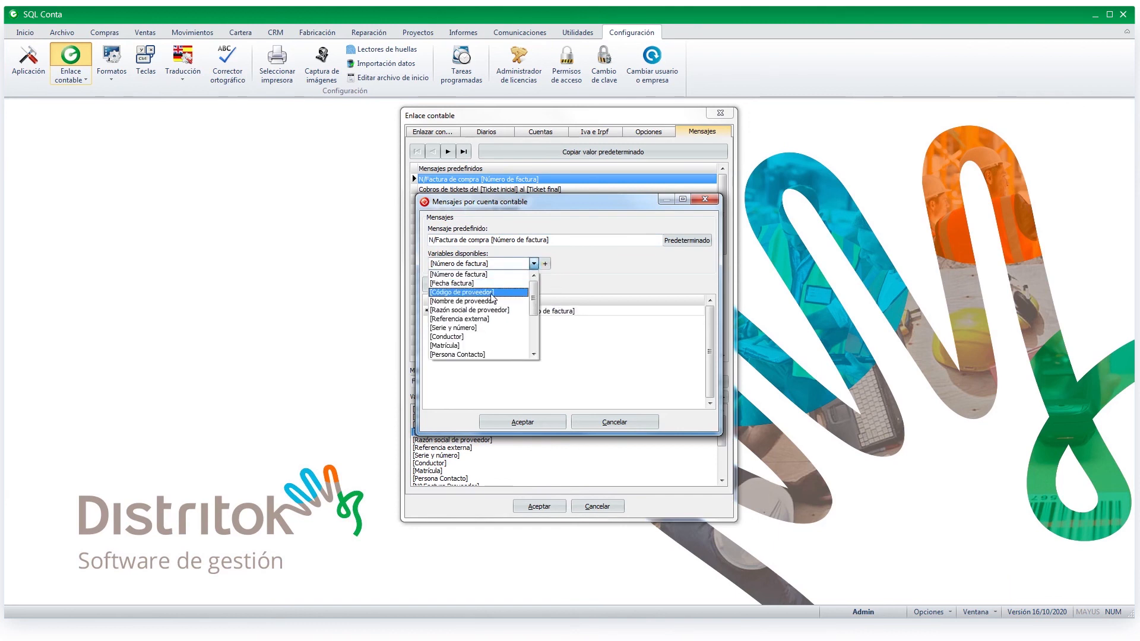
left_click(485, 319)
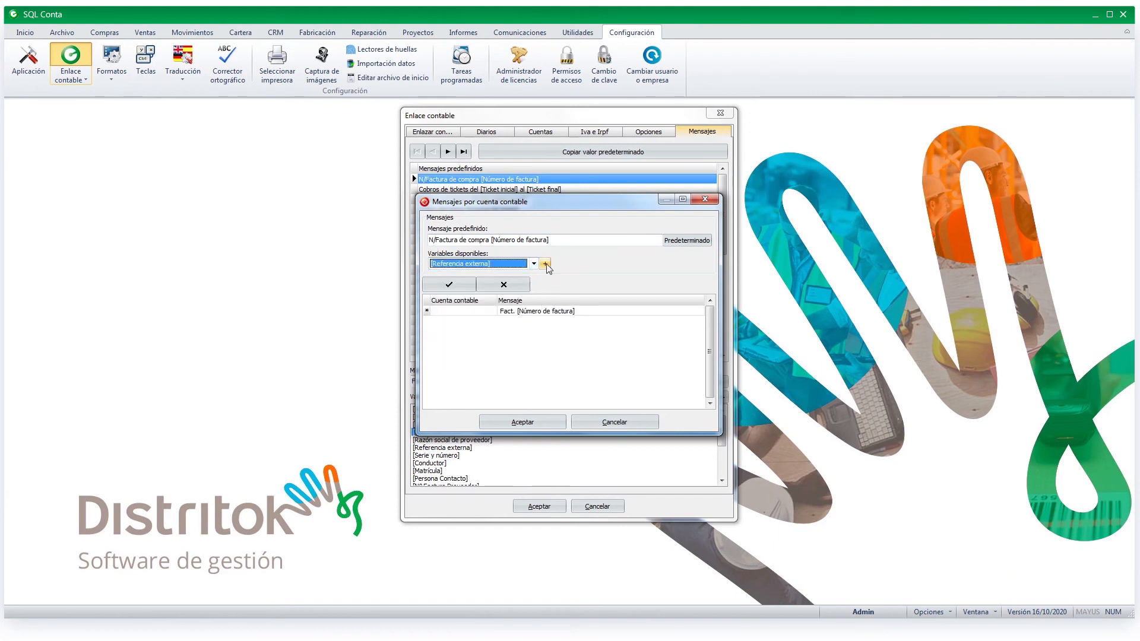
left_click(545, 264)
- Search the accounts for 410 and assign the TELFONICA account to the new per-account message
left_click(458, 313)
double_click(459, 315)
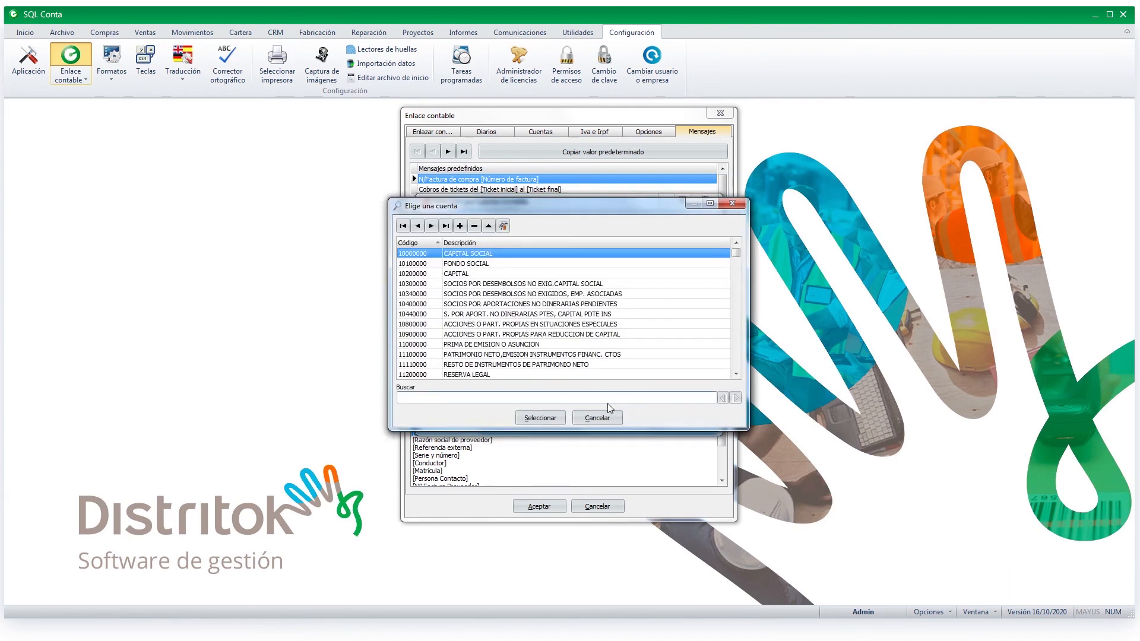
type("410")
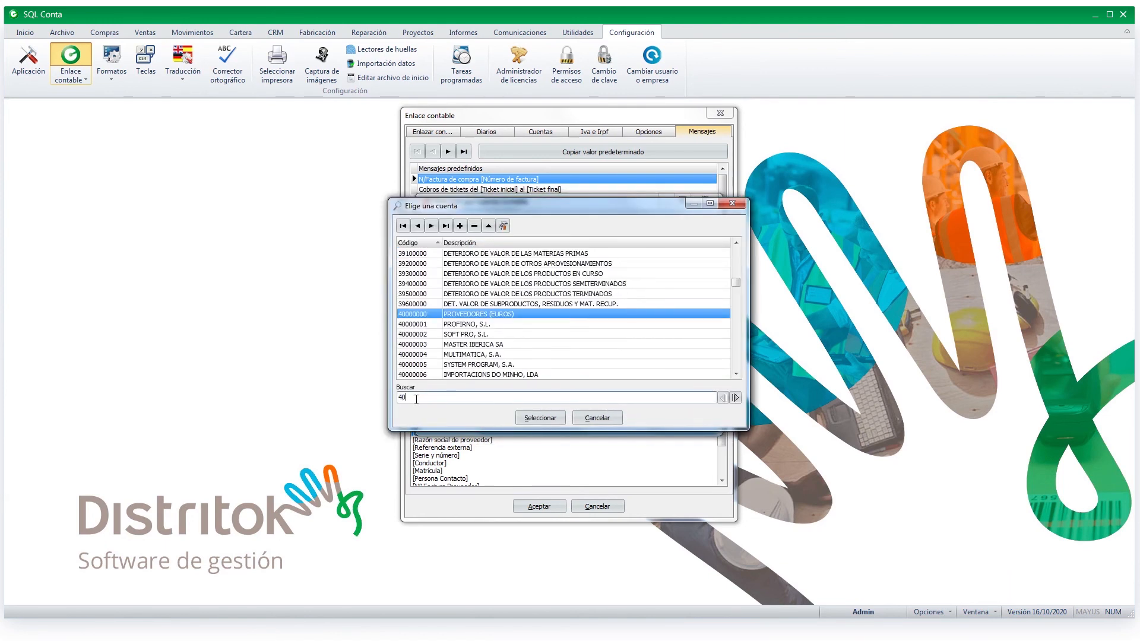
left_click(476, 325)
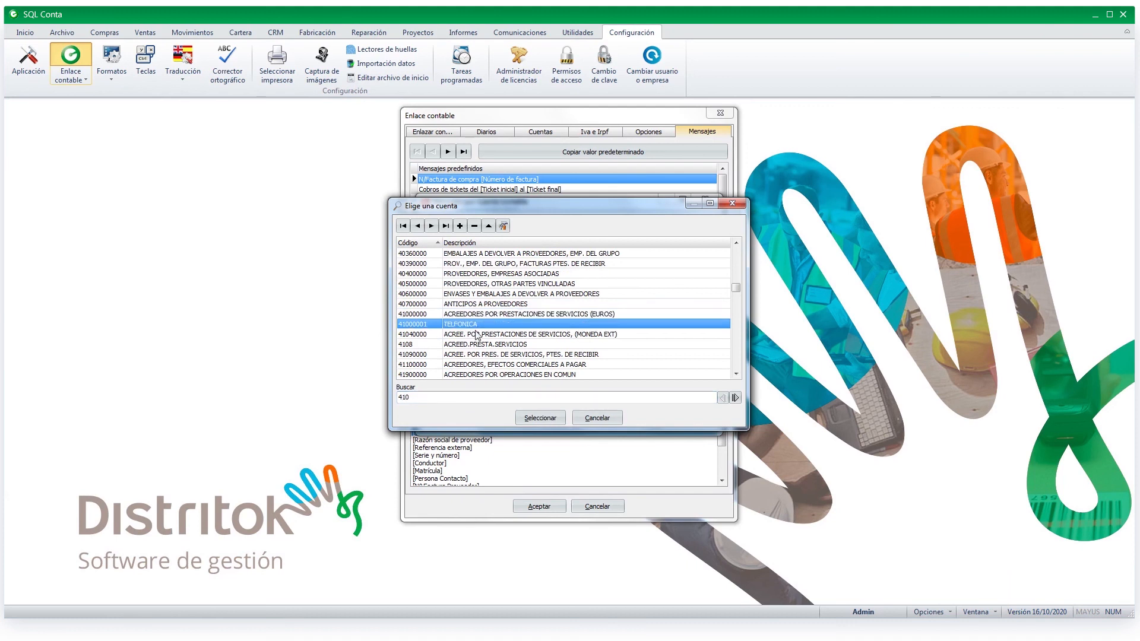
left_click(539, 418)
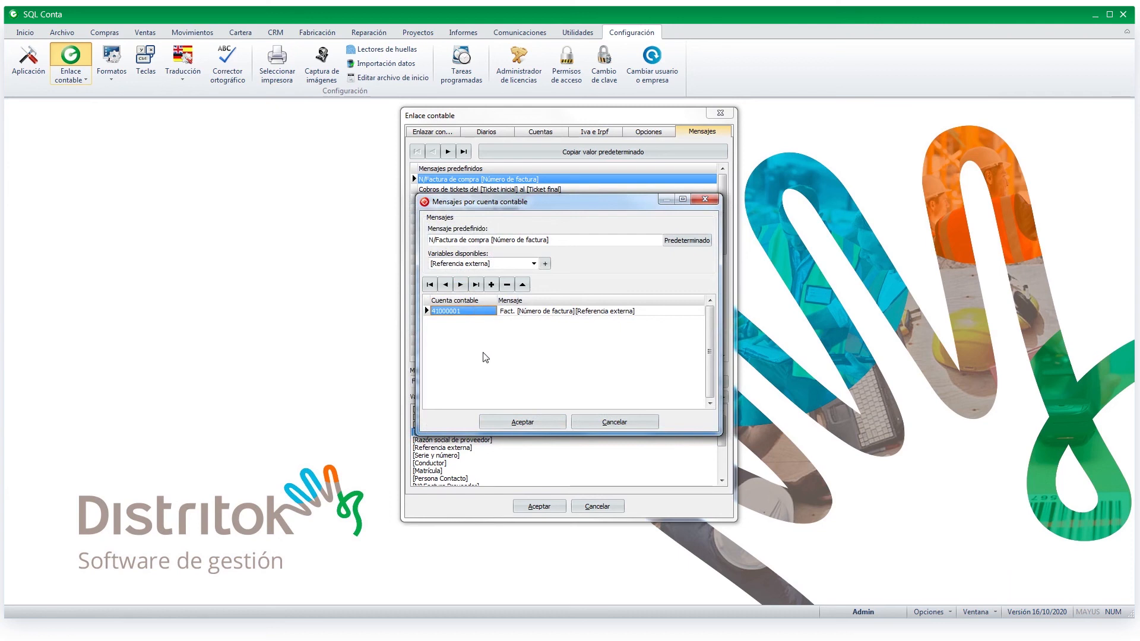
- Accept the per-account message, check the general purchase invoice message, and save the accounting link configuration
left_click(530, 423)
left_click_drag(627, 381, 409, 383)
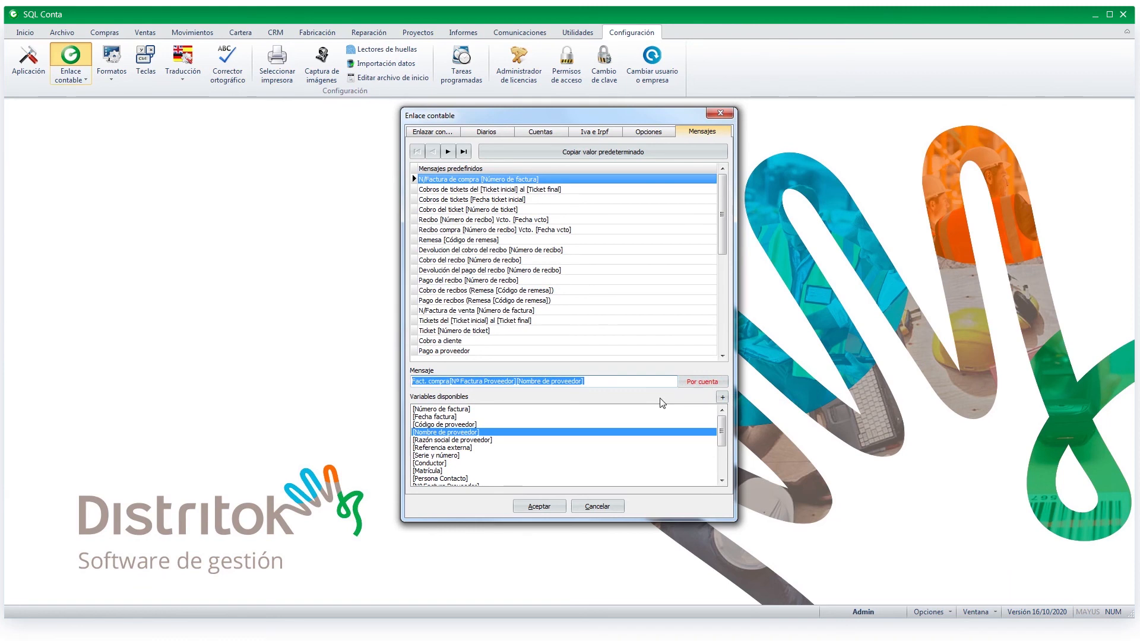
left_click(550, 508)
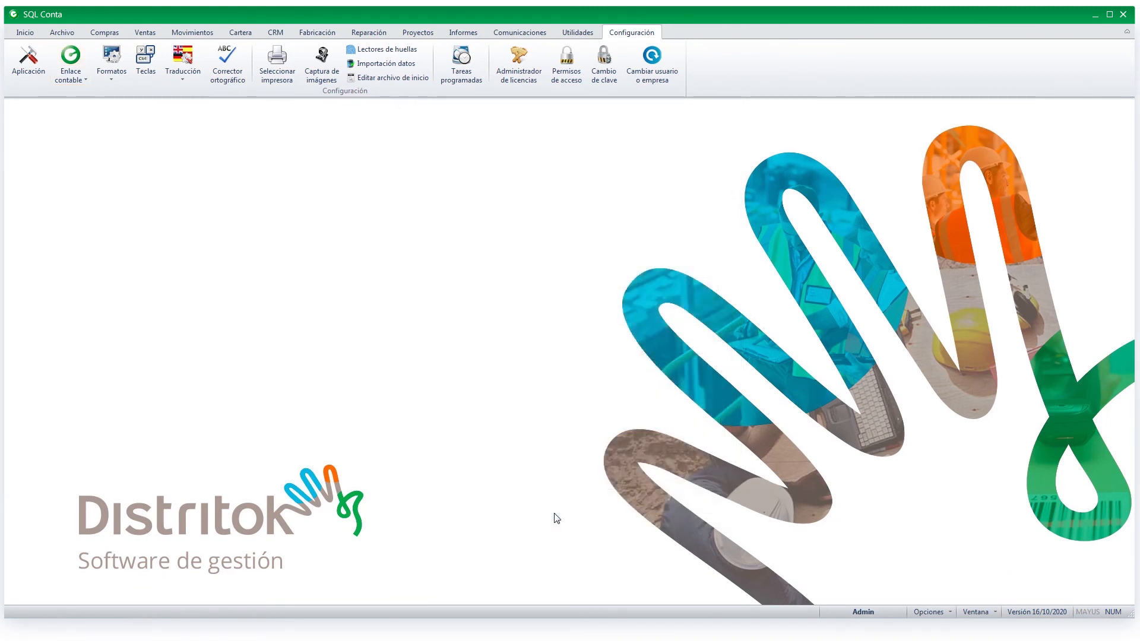